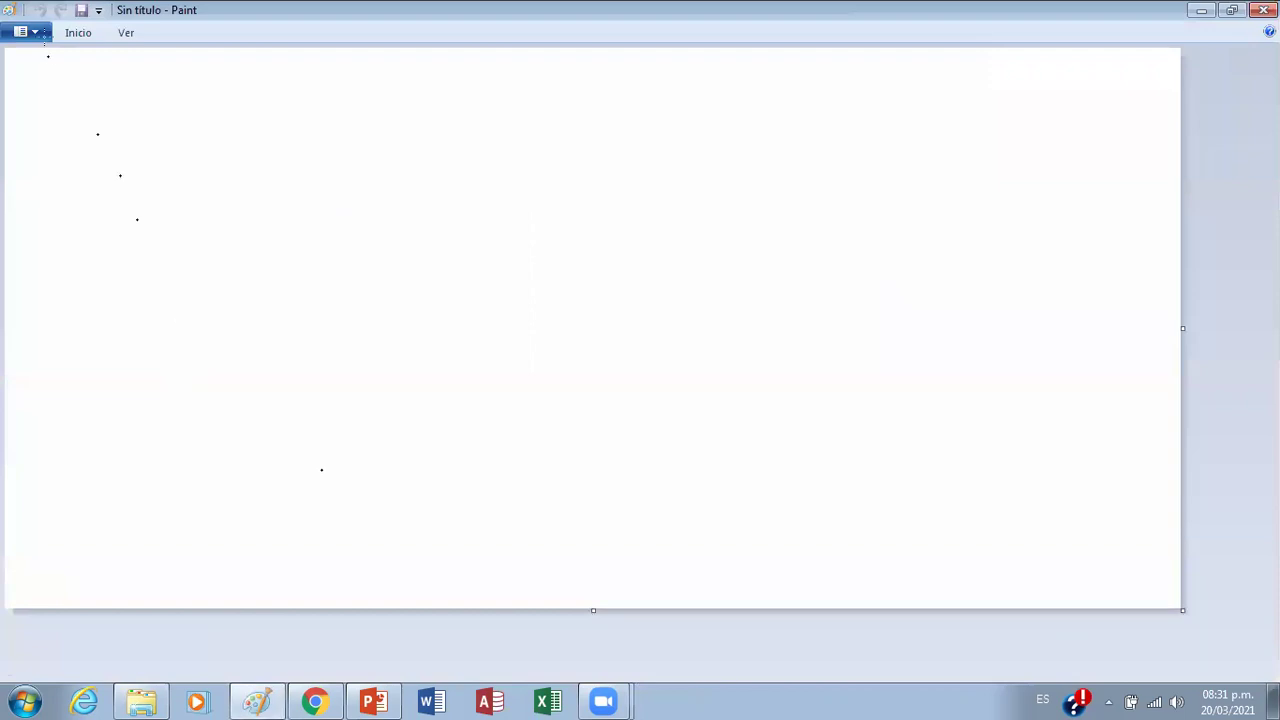
Display the drawing tools, check the line-figure example on the PowerPoint slide and return to the Paint canvas
left_click(80, 33)
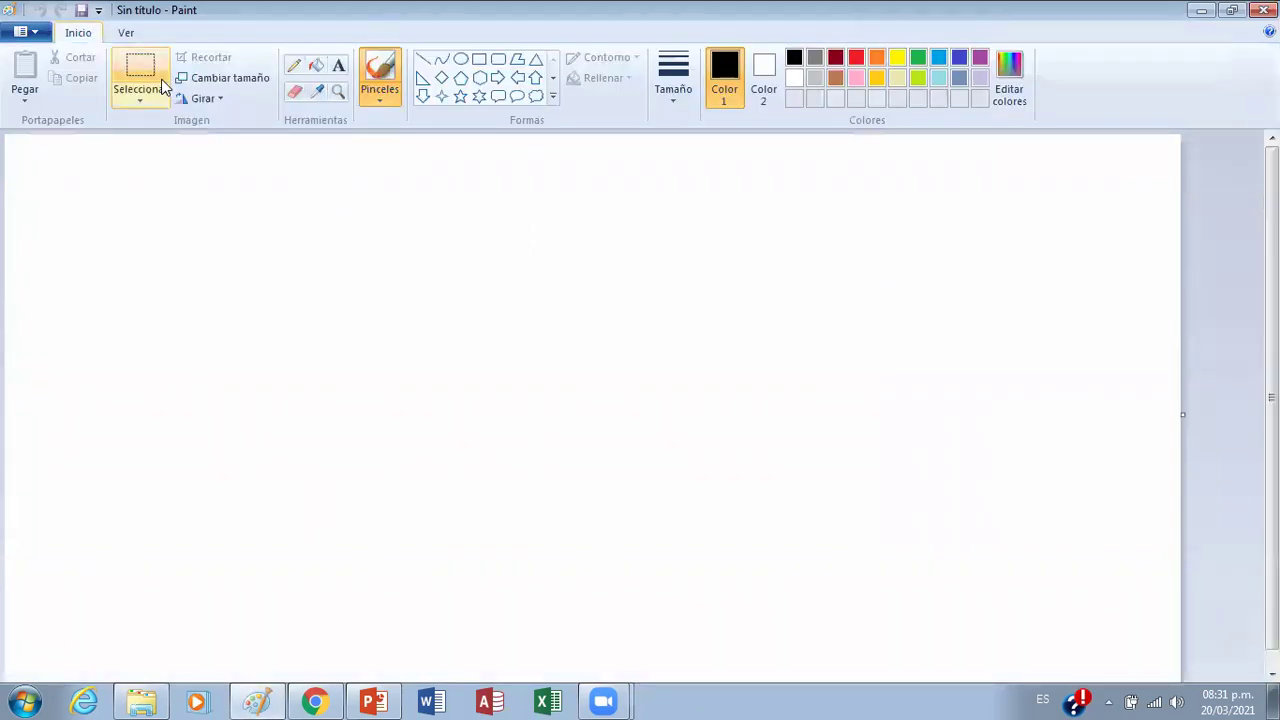
left_click(364, 700)
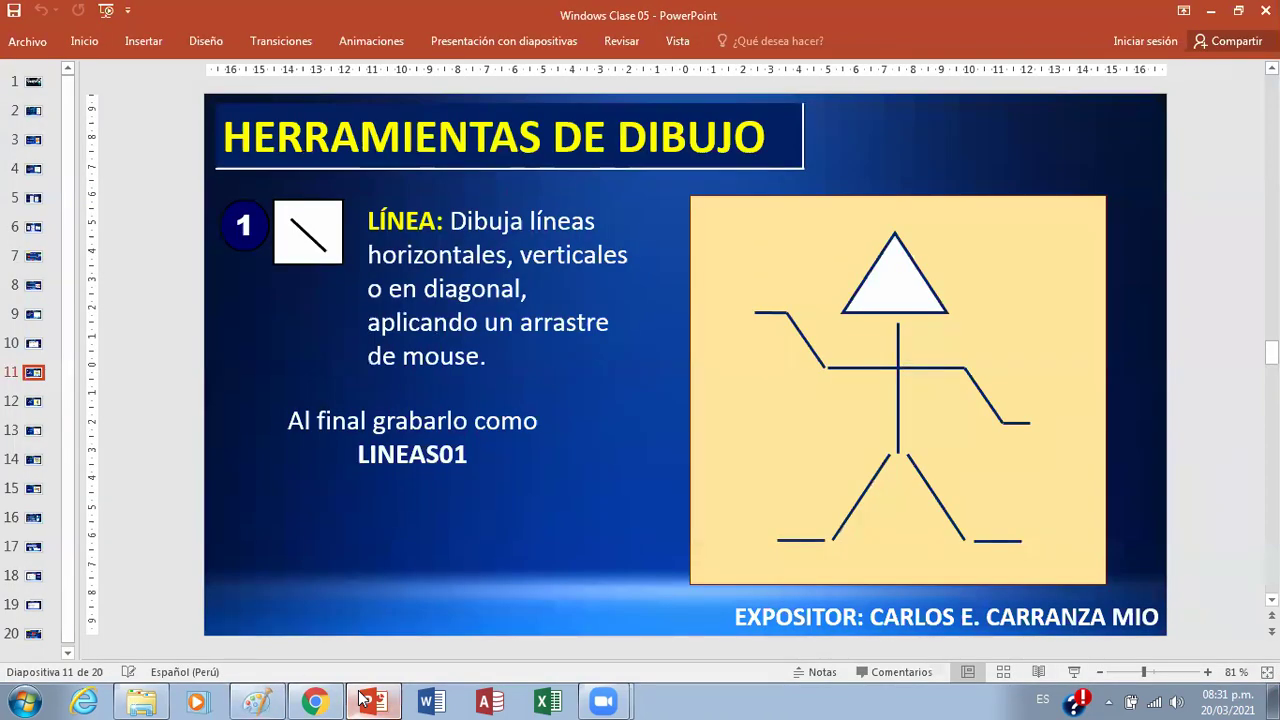
left_click(364, 700)
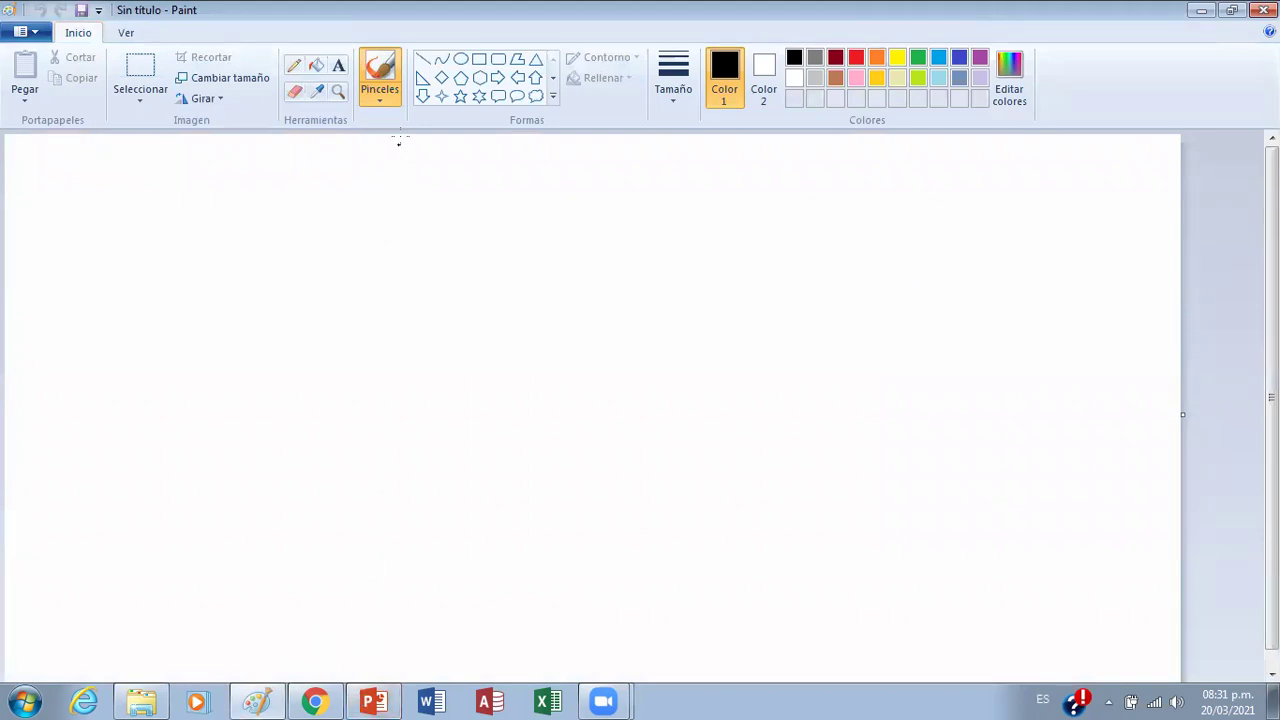
Draw three separate diagonal black practice lines across the blank canvas with the Line tool
left_click(422, 60)
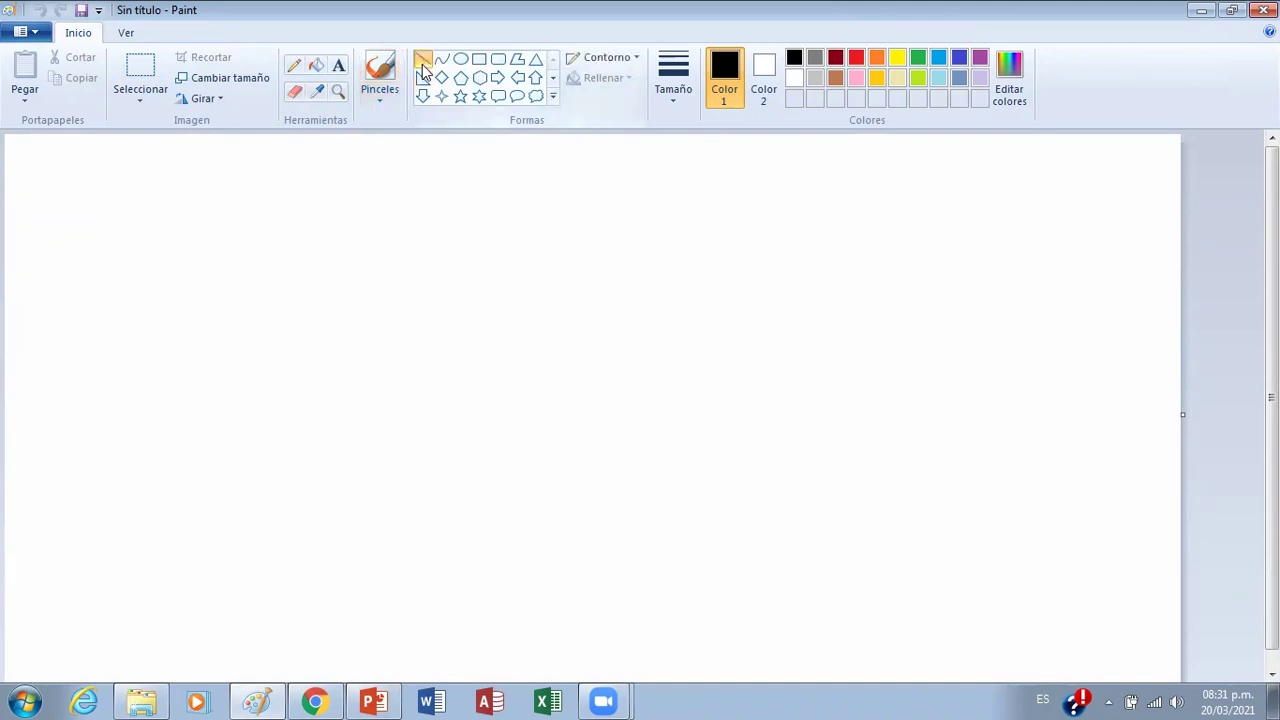
mouse_move(340, 277)
left_mouse_down()
mouse_move(369, 391)
mouse_move(469, 533)
left_mouse_up()
mouse_move(729, 290)
left_mouse_down()
mouse_move(708, 346)
mouse_move(594, 513)
left_mouse_up()
left_click_drag(843, 364, 935, 532)
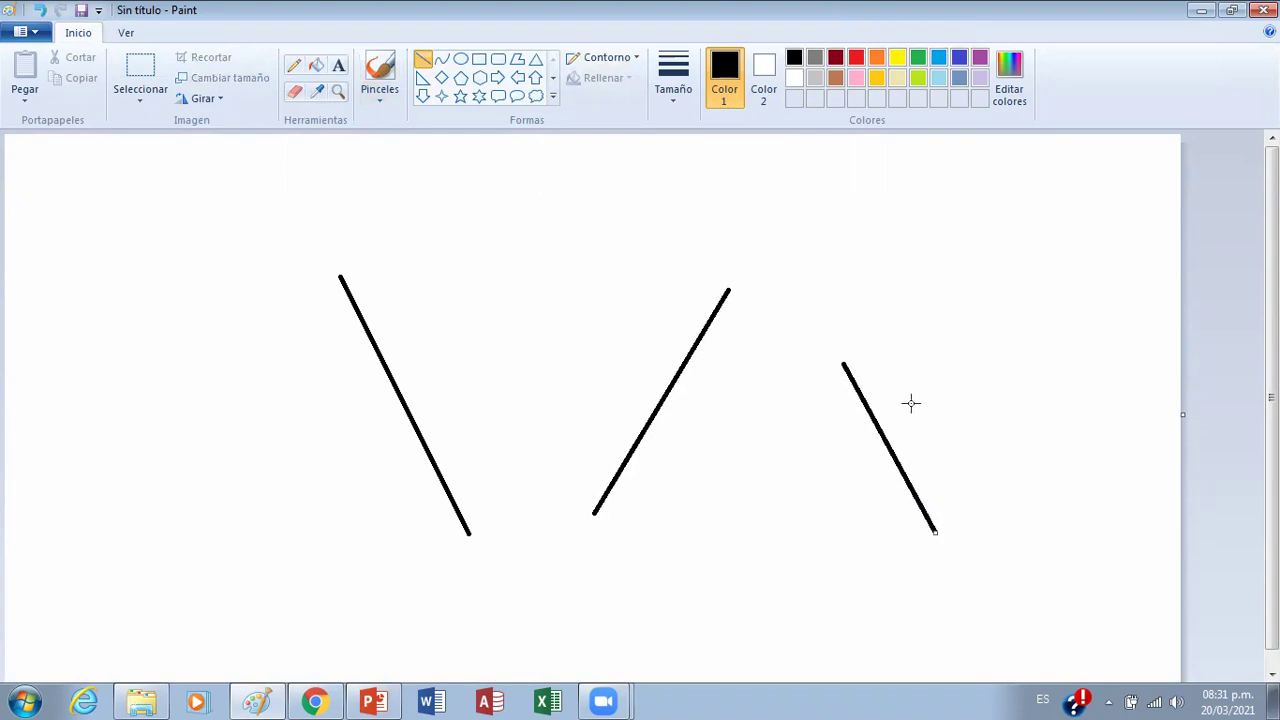
Recolour the newest black line red and draw two more red diagonal lines elsewhere on the canvas
left_click(856, 60)
left_click_drag(1037, 246, 975, 396)
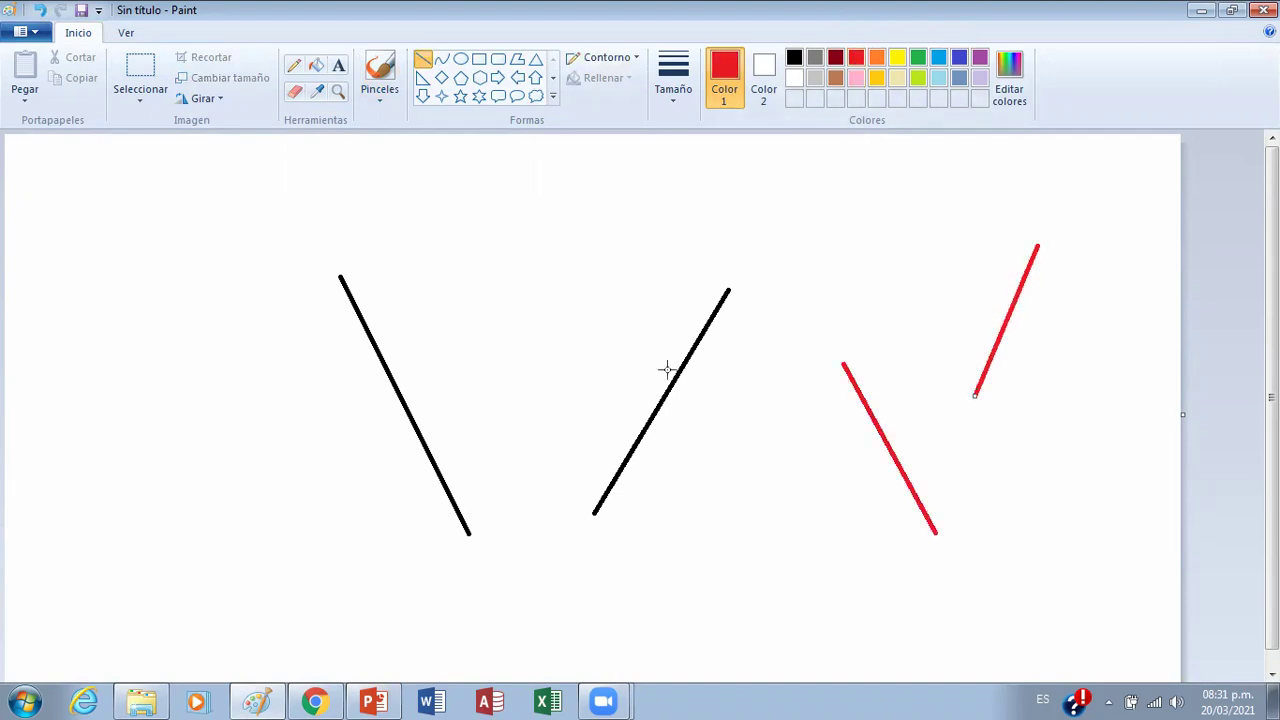
left_click_drag(564, 300, 461, 401)
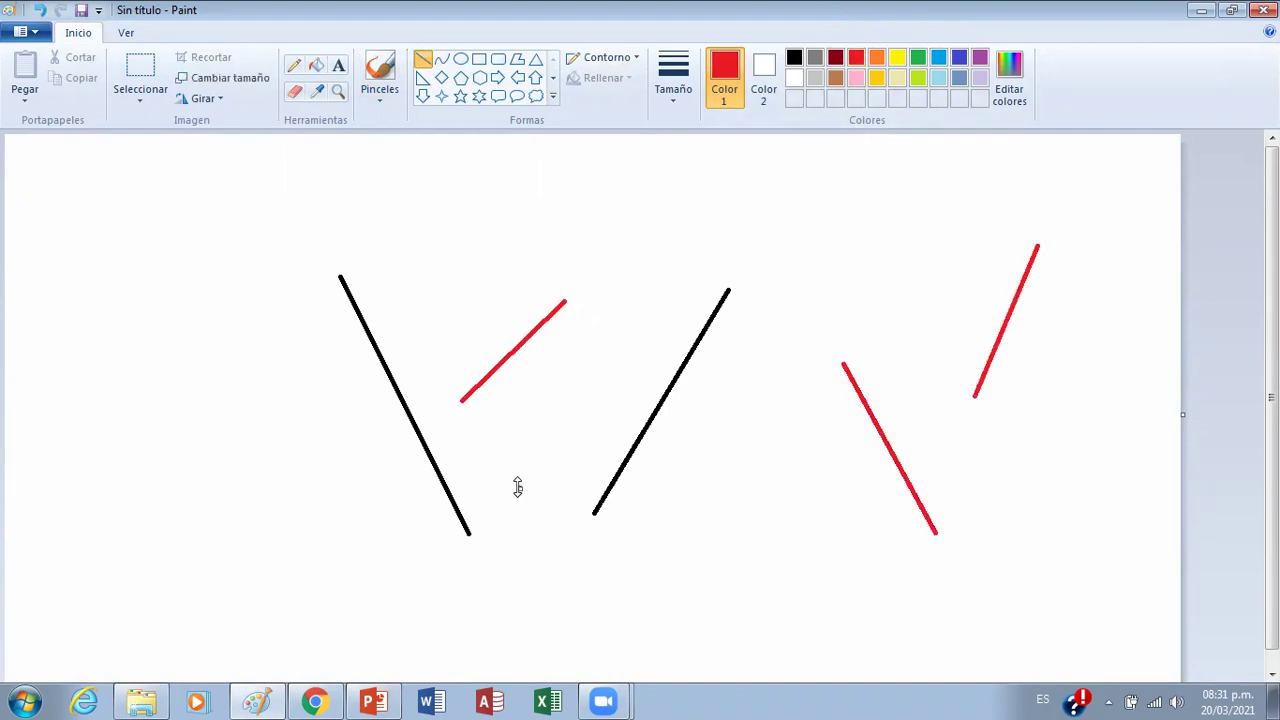
Draw two steep green lines on the empty left part of the canvas
left_click(920, 58)
left_click_drag(277, 394, 257, 541)
left_click_drag(109, 221, 129, 420)
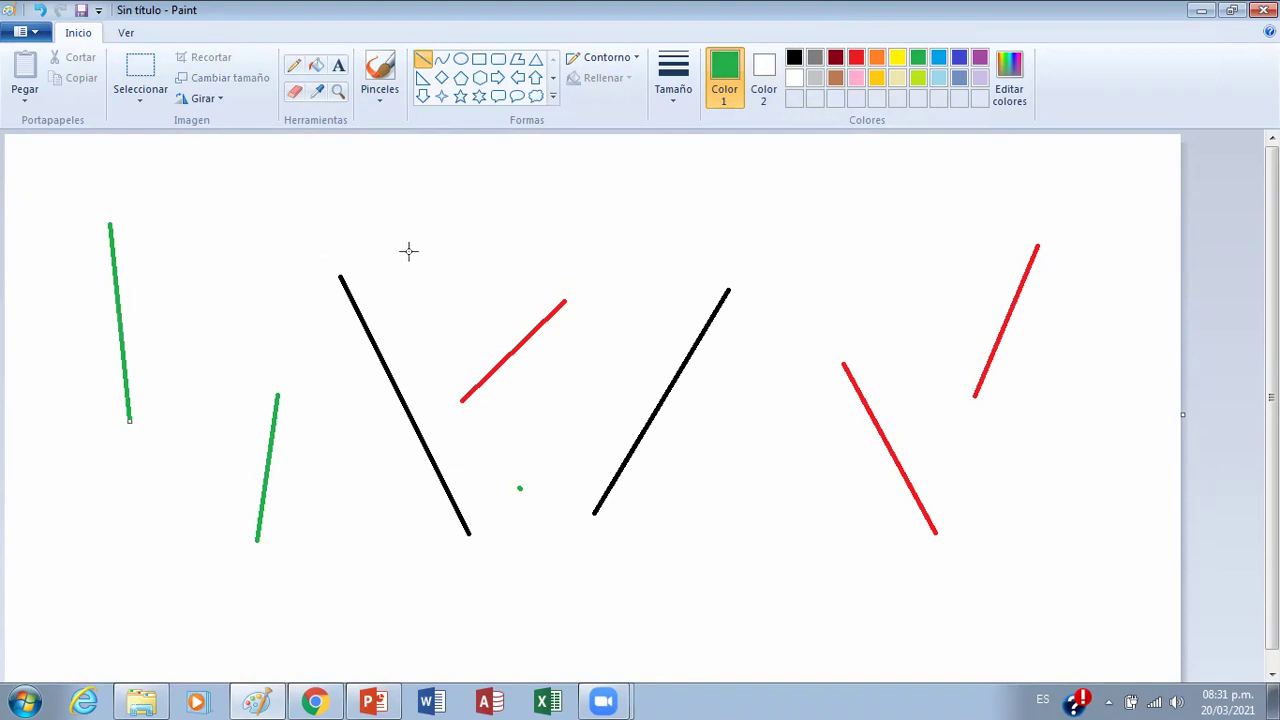
Set the leftmost green line to the thinnest width and draw a matching thin, nearly horizontal line above the black lines
left_click(676, 100)
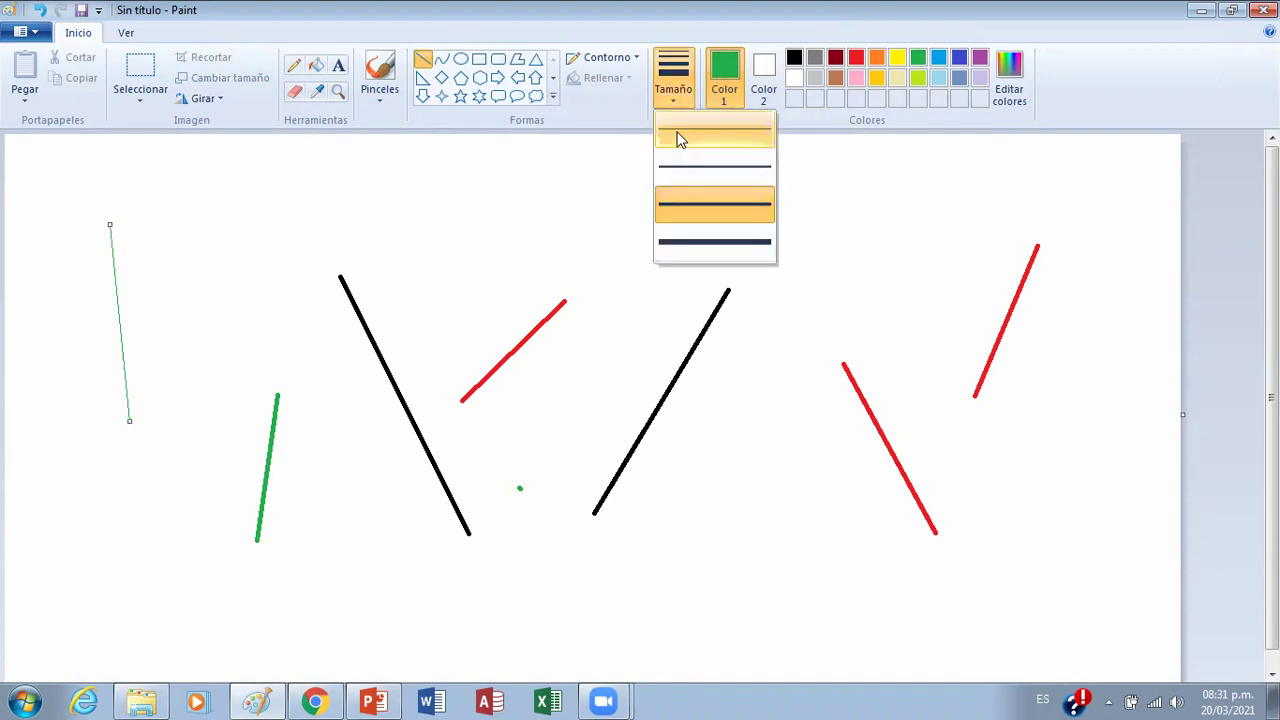
left_click(678, 138)
left_click_drag(451, 213, 704, 192)
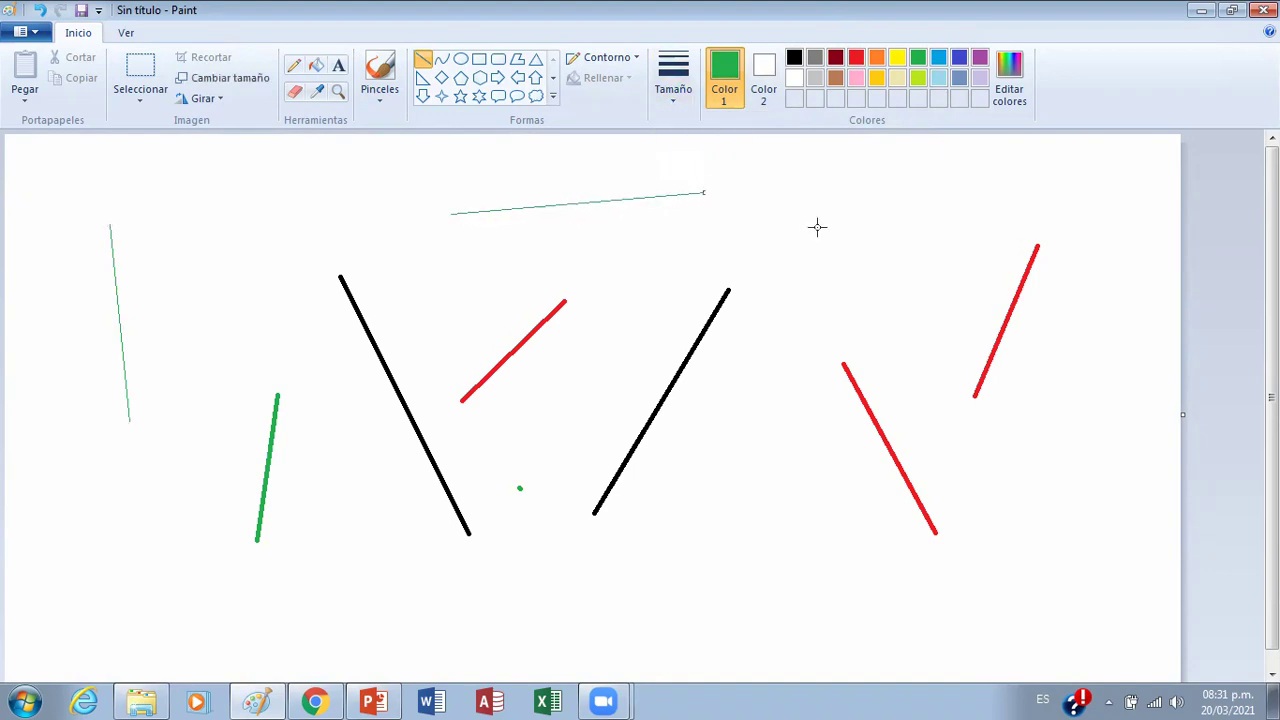
Set the nearly horizontal green line to the thickest width and erase its right end
left_click(676, 88)
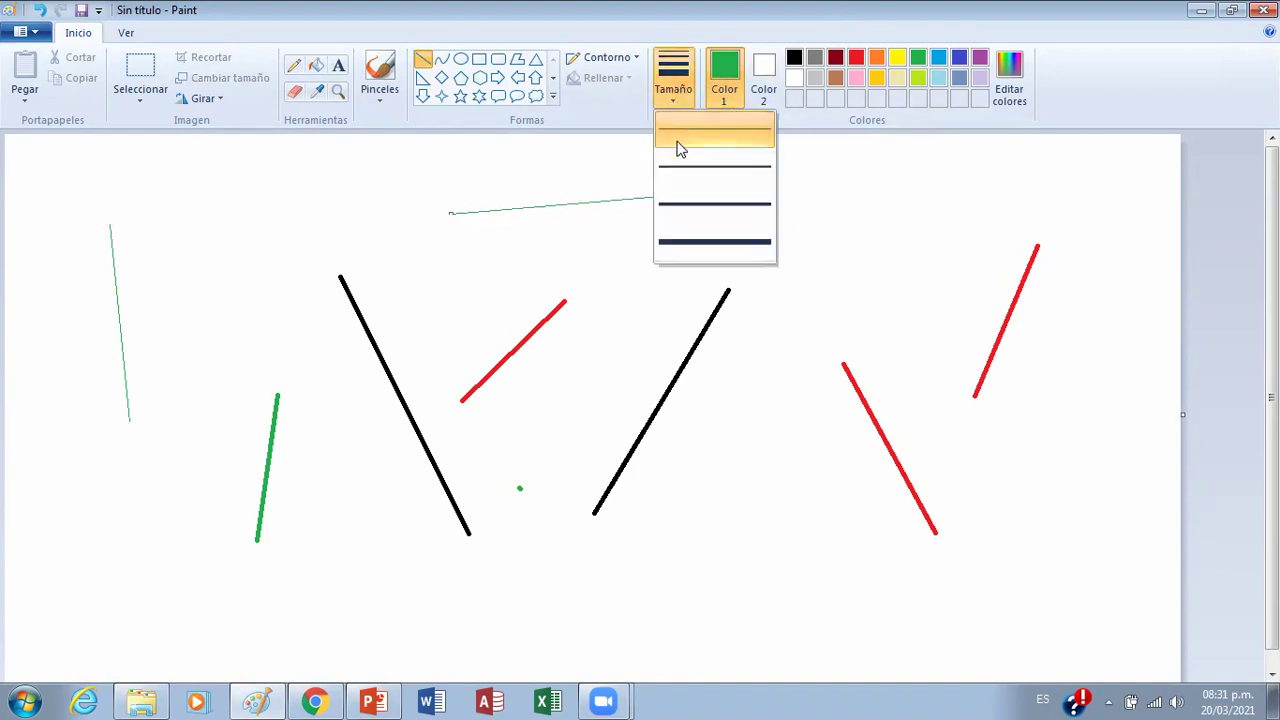
left_click(682, 236)
left_click(681, 104)
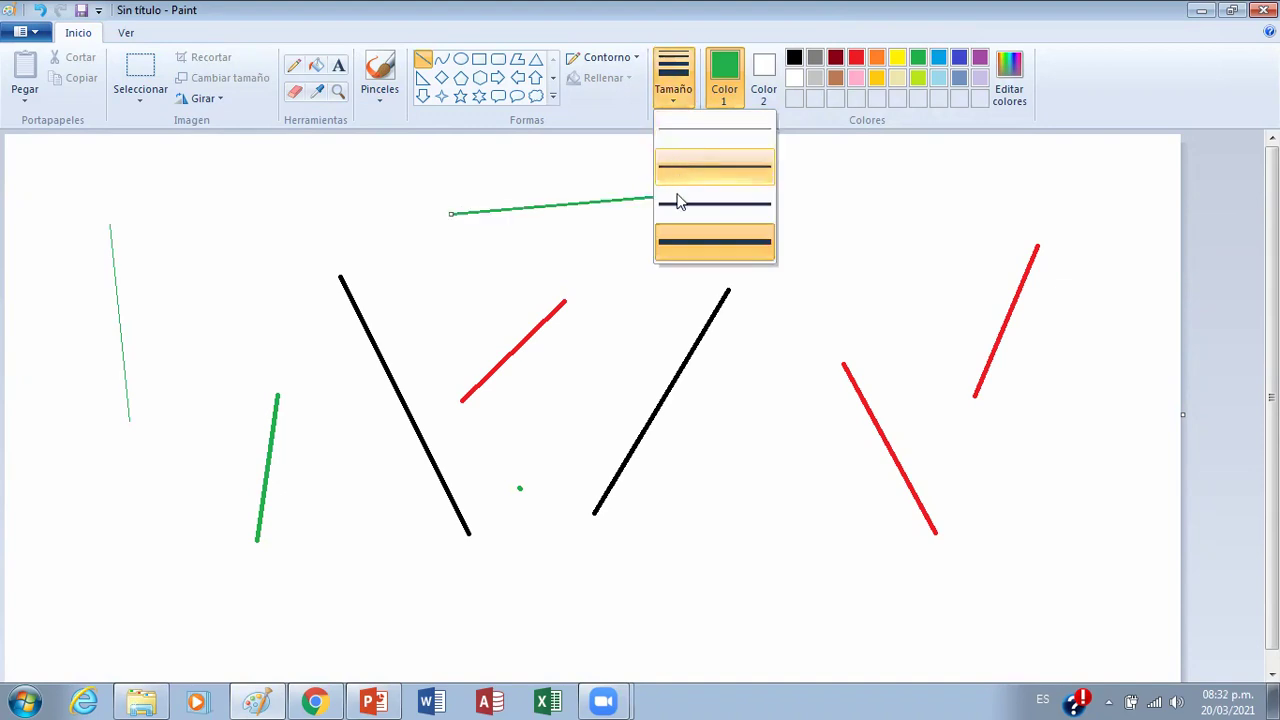
left_click(572, 248)
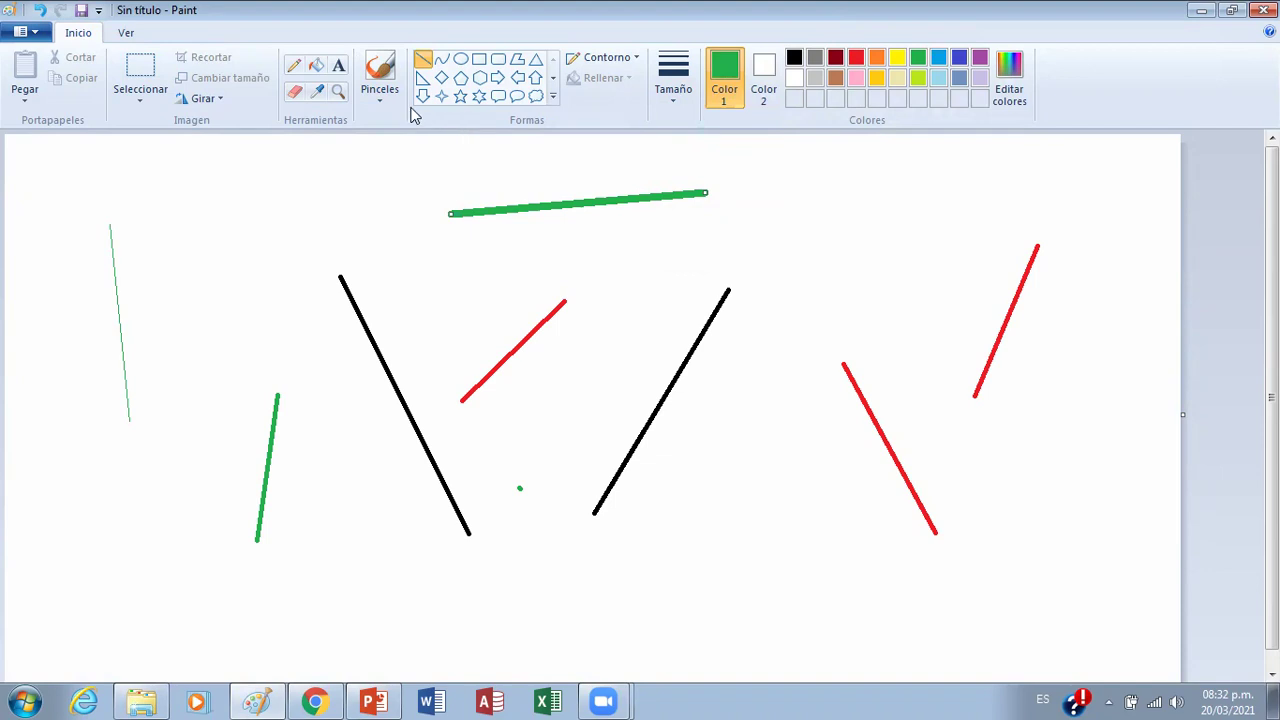
left_click(298, 91)
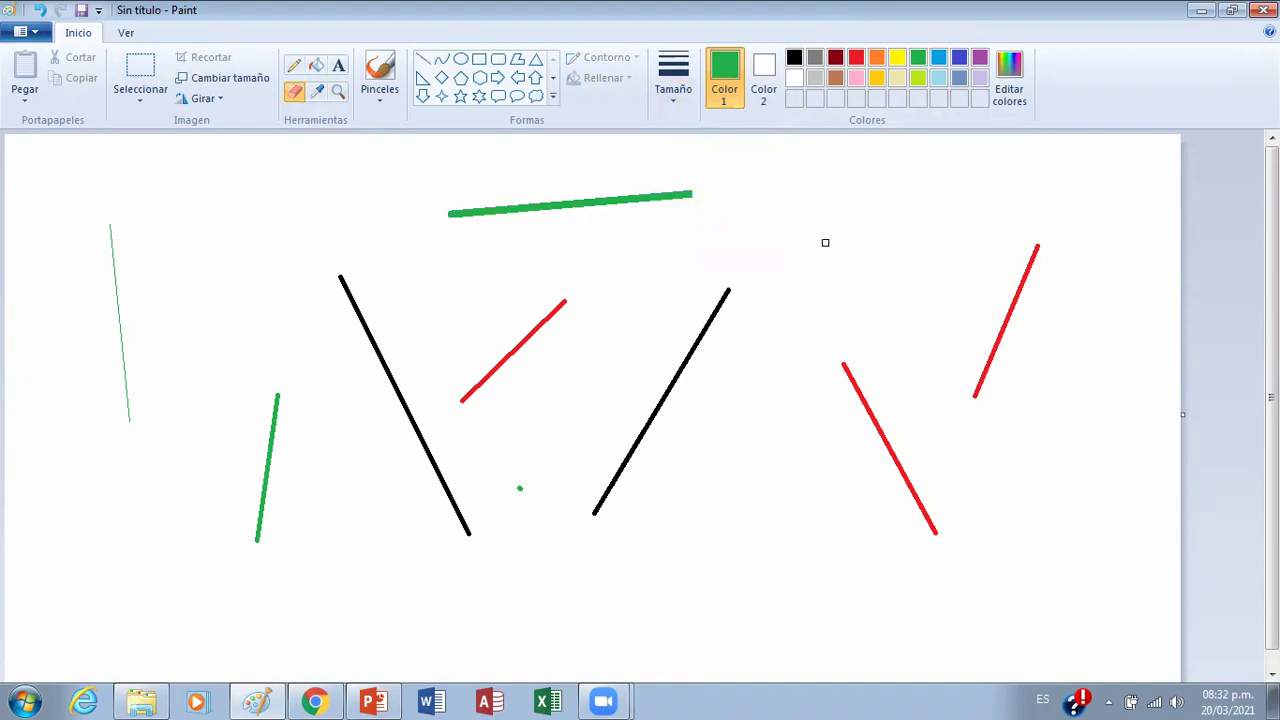
Start a new blank image without saving the practice lines
left_click(30, 32)
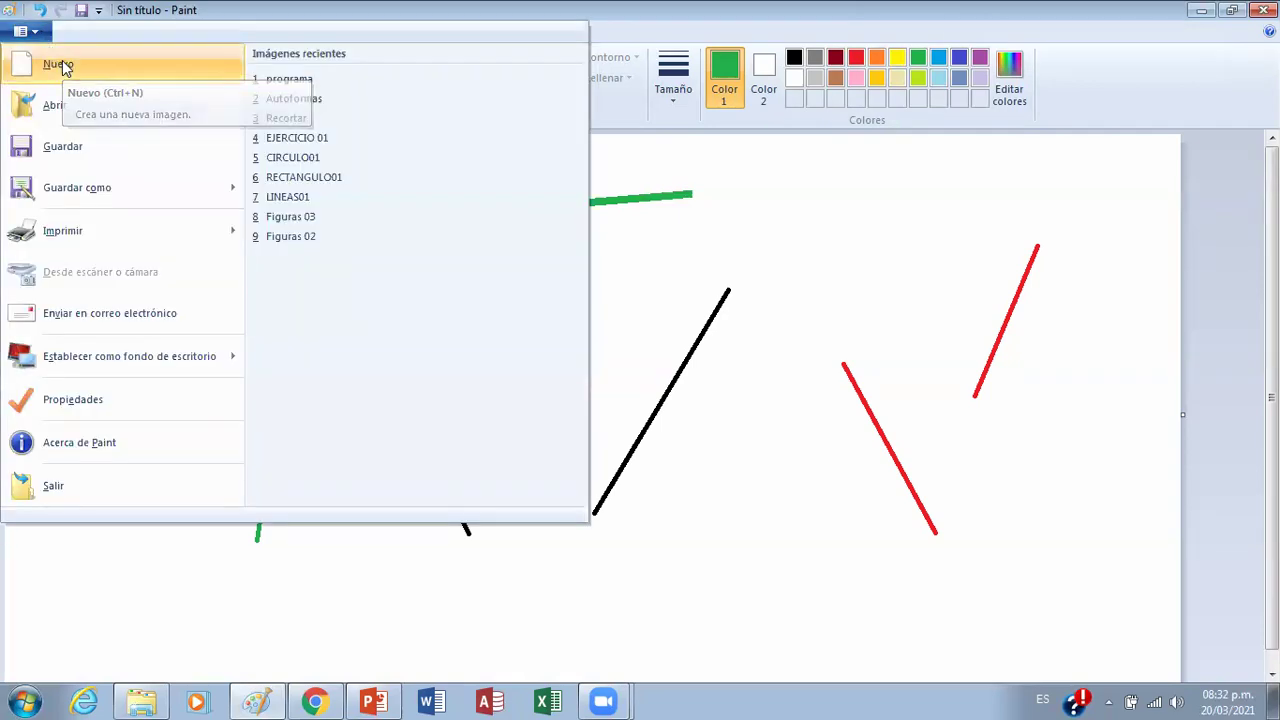
left_click(62, 66)
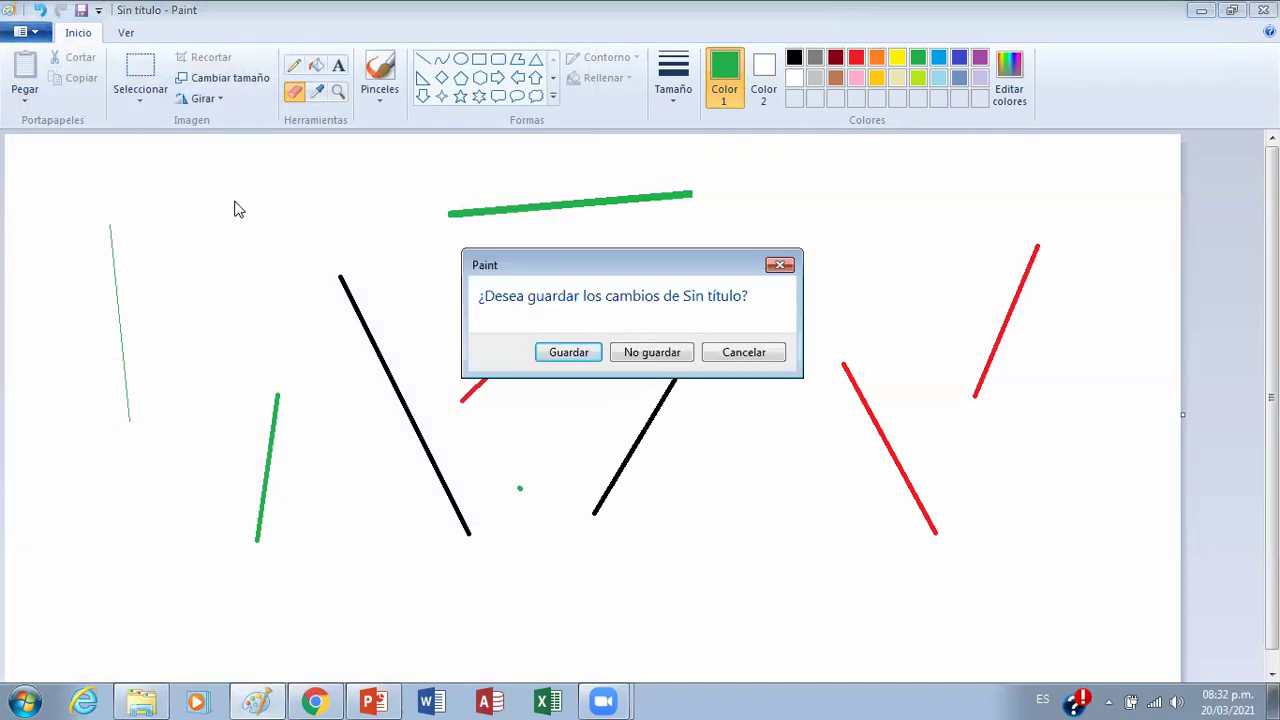
left_click(651, 353)
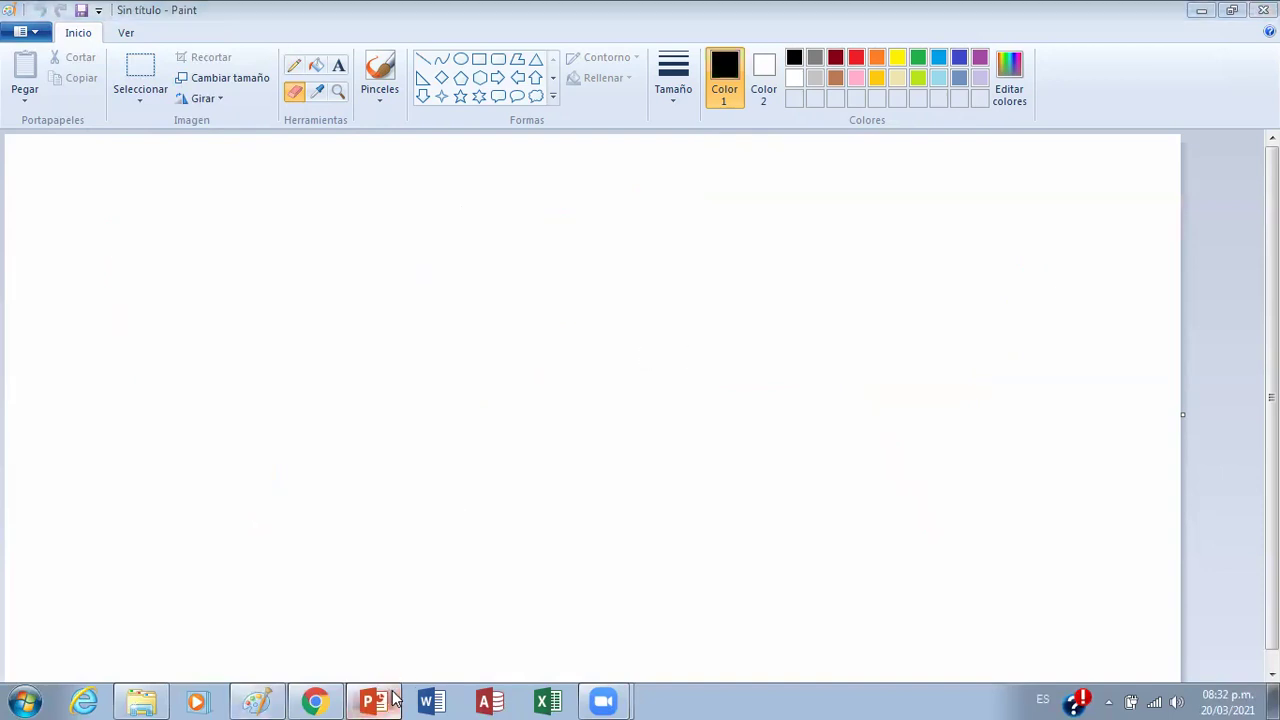
Check the example figure in PowerPoint, then draw an indigo triangle as its head at the upper centre of the Paint canvas
key("alt+Tab")
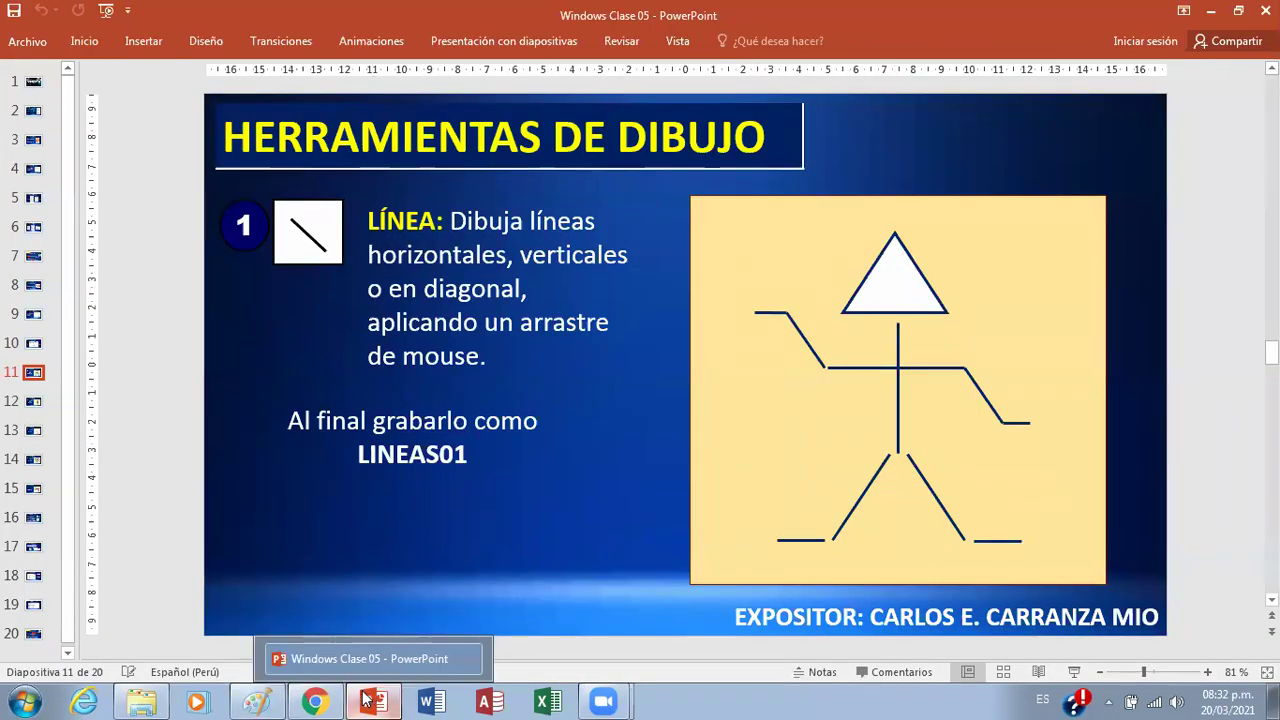
left_click(262, 699)
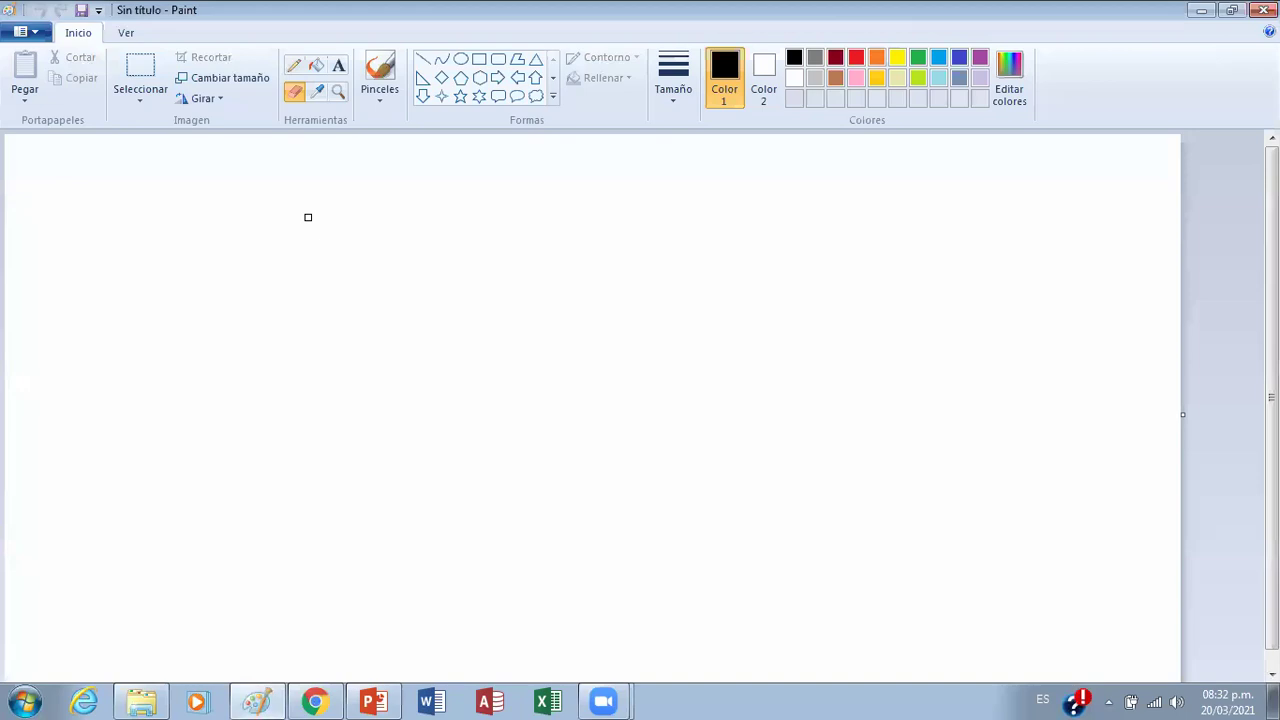
left_click(530, 62)
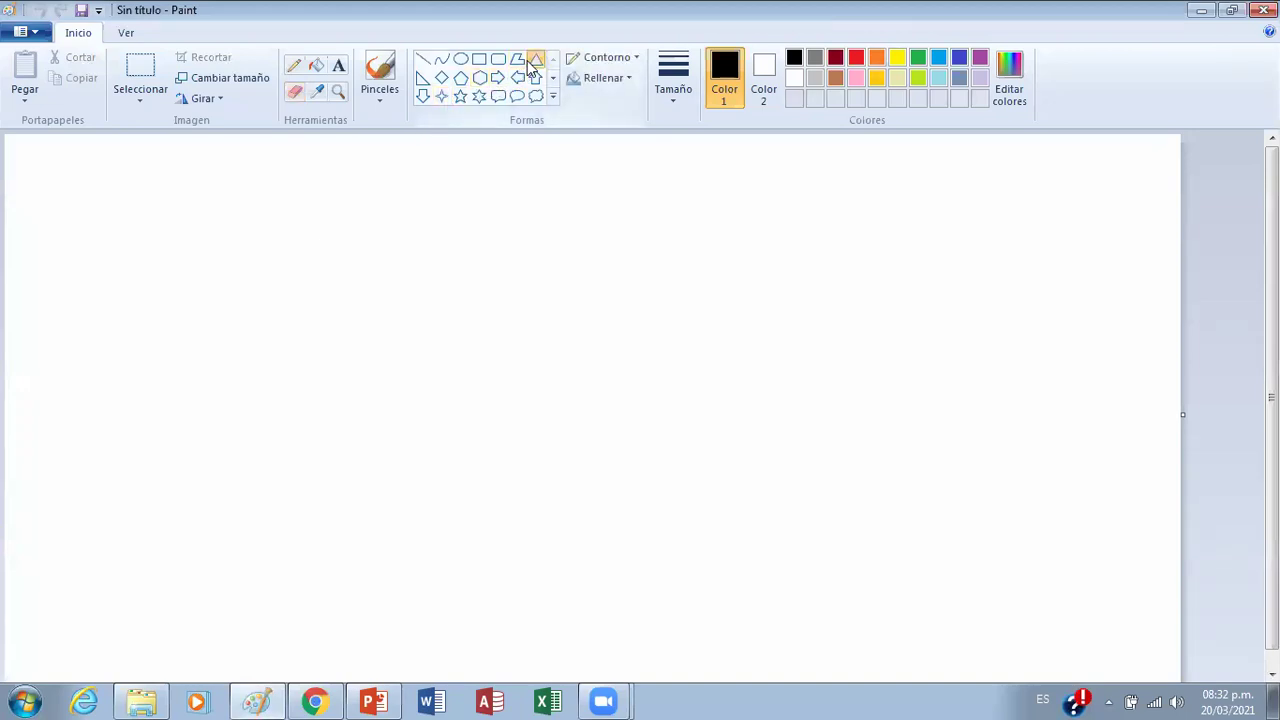
left_click(959, 58)
mouse_move(445, 208)
left_mouse_down()
mouse_move(598, 363)
mouse_move(606, 355)
mouse_move(571, 309)
mouse_move(606, 280)
left_mouse_up()
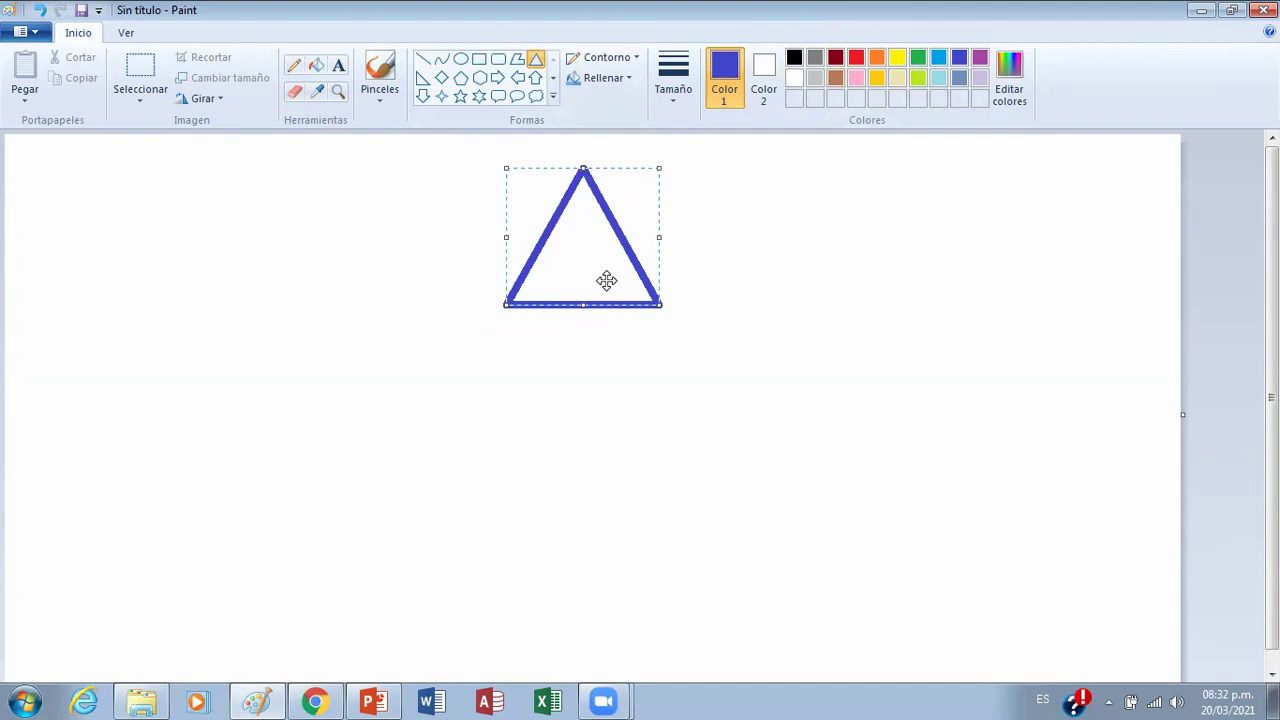
left_click(636, 330)
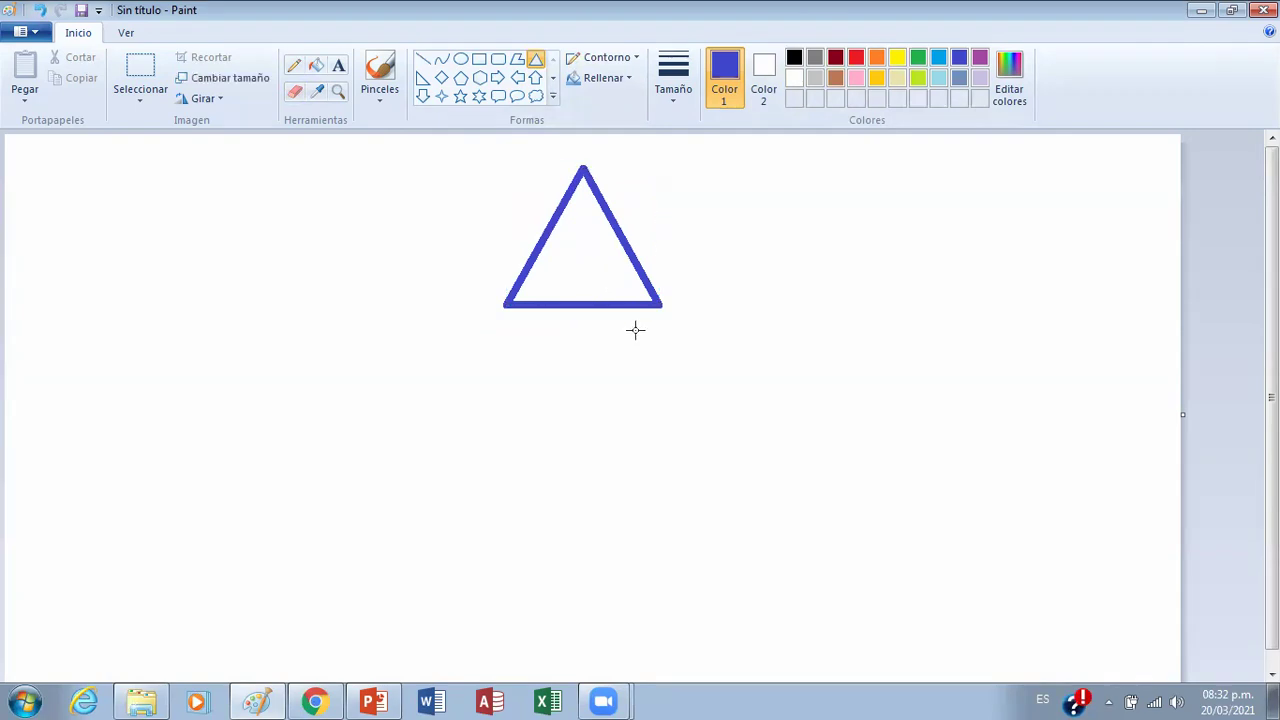
Consult the example slide again and draw a black vertical line down from the middle of the triangle's base as the body
left_click(372, 700)
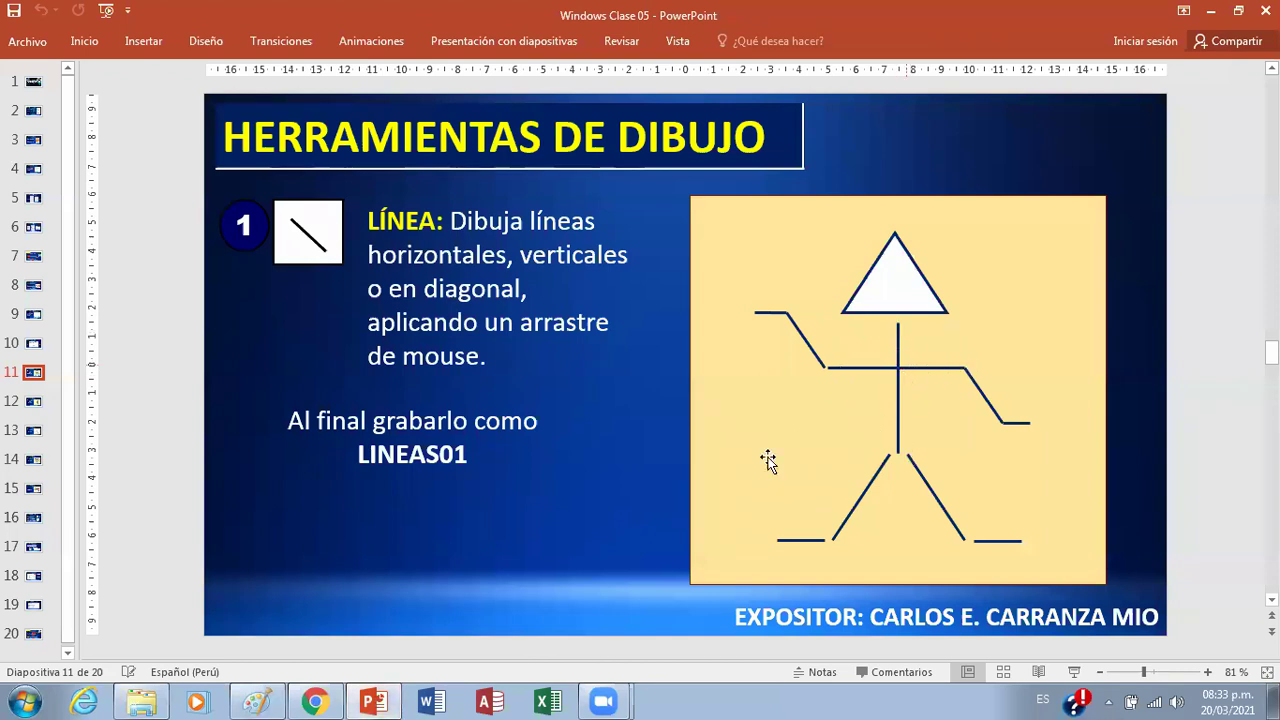
left_click(258, 701)
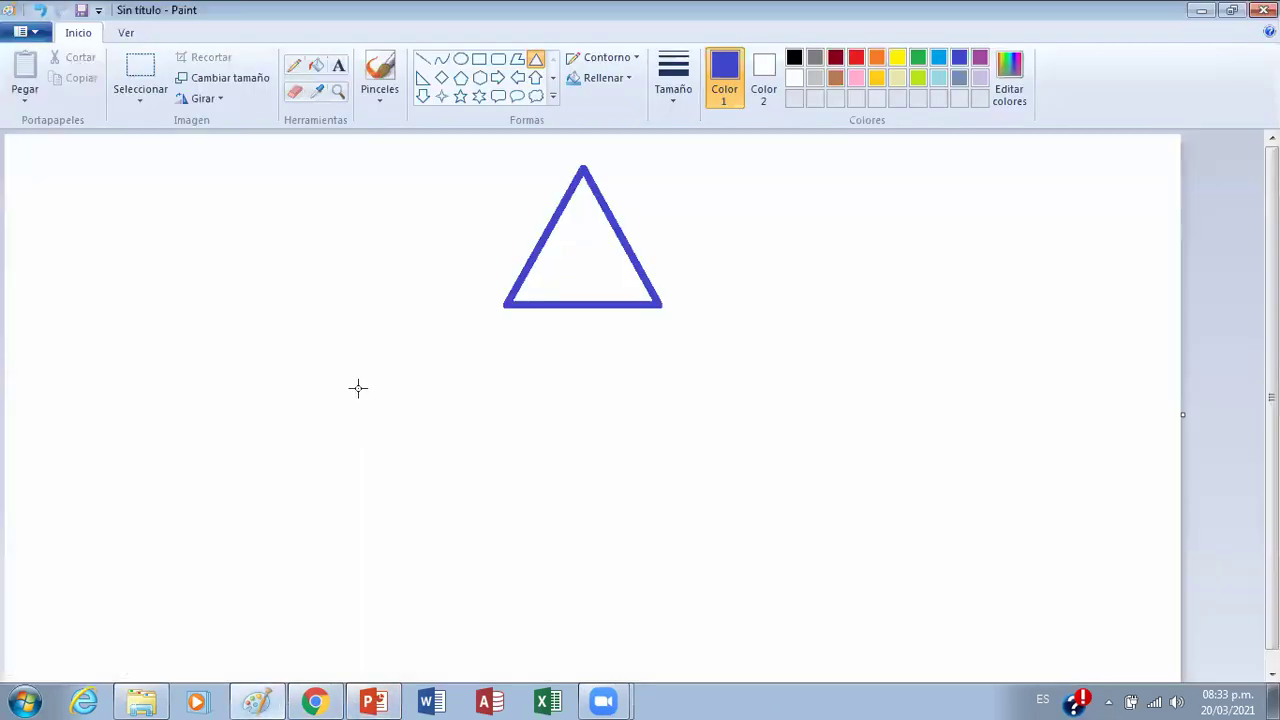
left_click(422, 59)
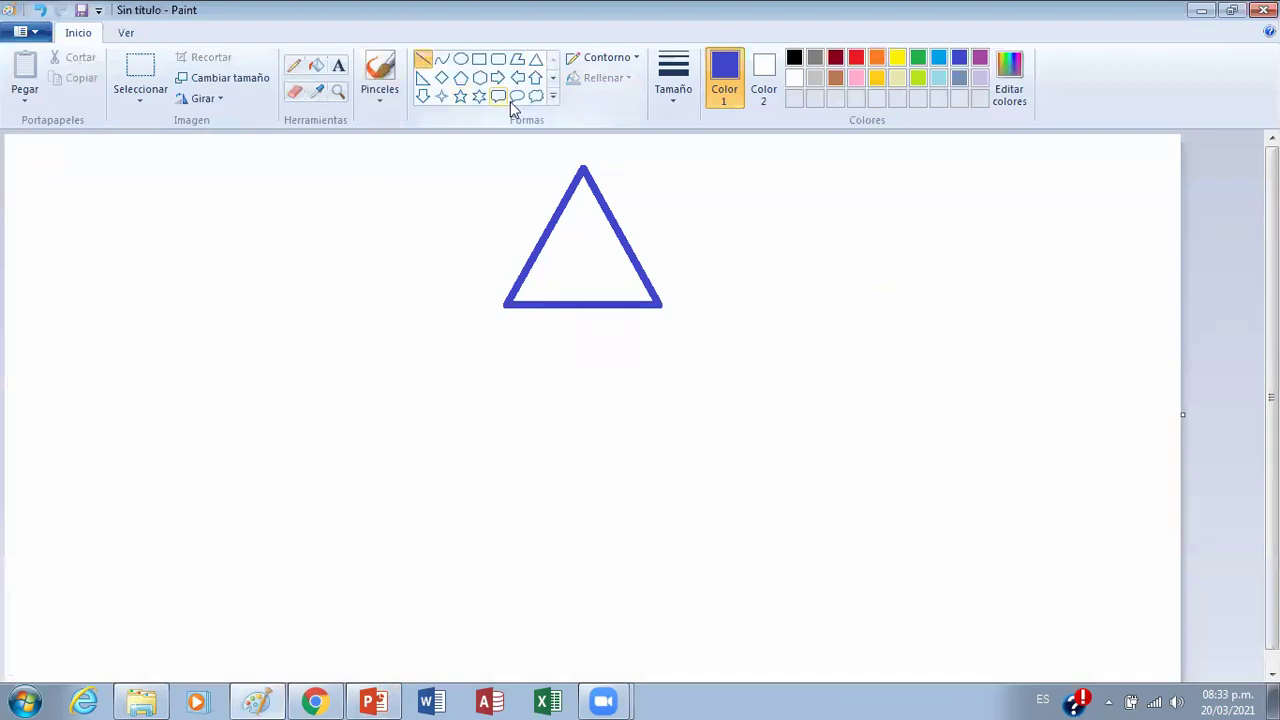
left_click(794, 58)
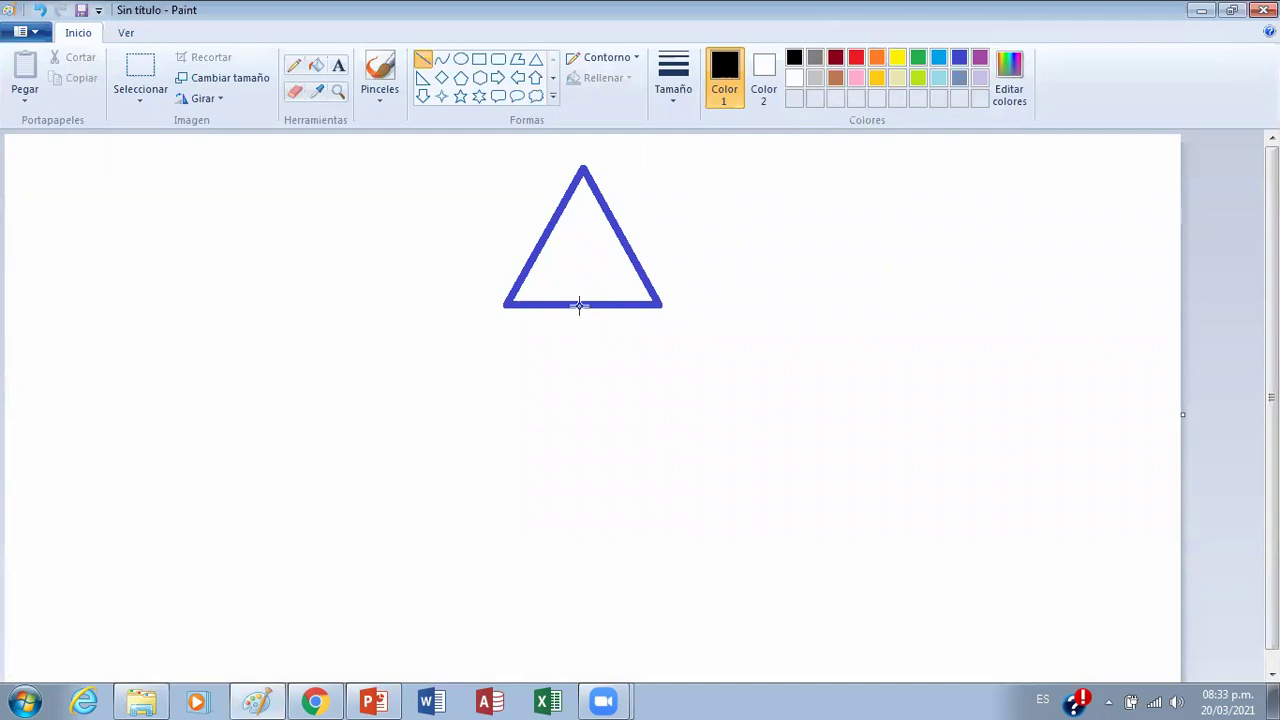
mouse_move(581, 307)
left_mouse_down()
mouse_move(596, 466)
mouse_move(560, 486)
mouse_move(570, 513)
mouse_move(603, 490)
mouse_move(515, 443)
mouse_move(549, 443)
mouse_move(626, 403)
mouse_move(540, 414)
mouse_move(580, 440)
mouse_move(566, 400)
mouse_move(572, 412)
mouse_move(583, 366)
mouse_move(581, 506)
left_mouse_up()
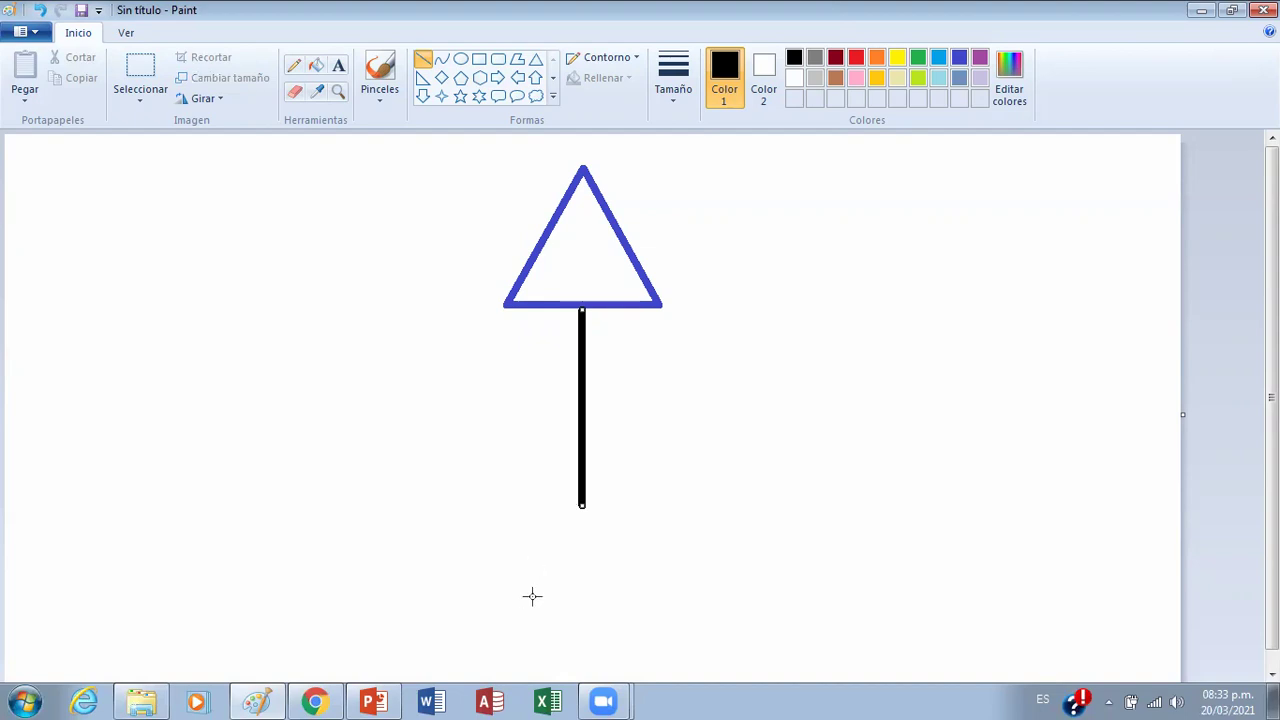
Compare with the example slide and draw a horizontal black line across the upper body for the shoulders
left_click(375, 700)
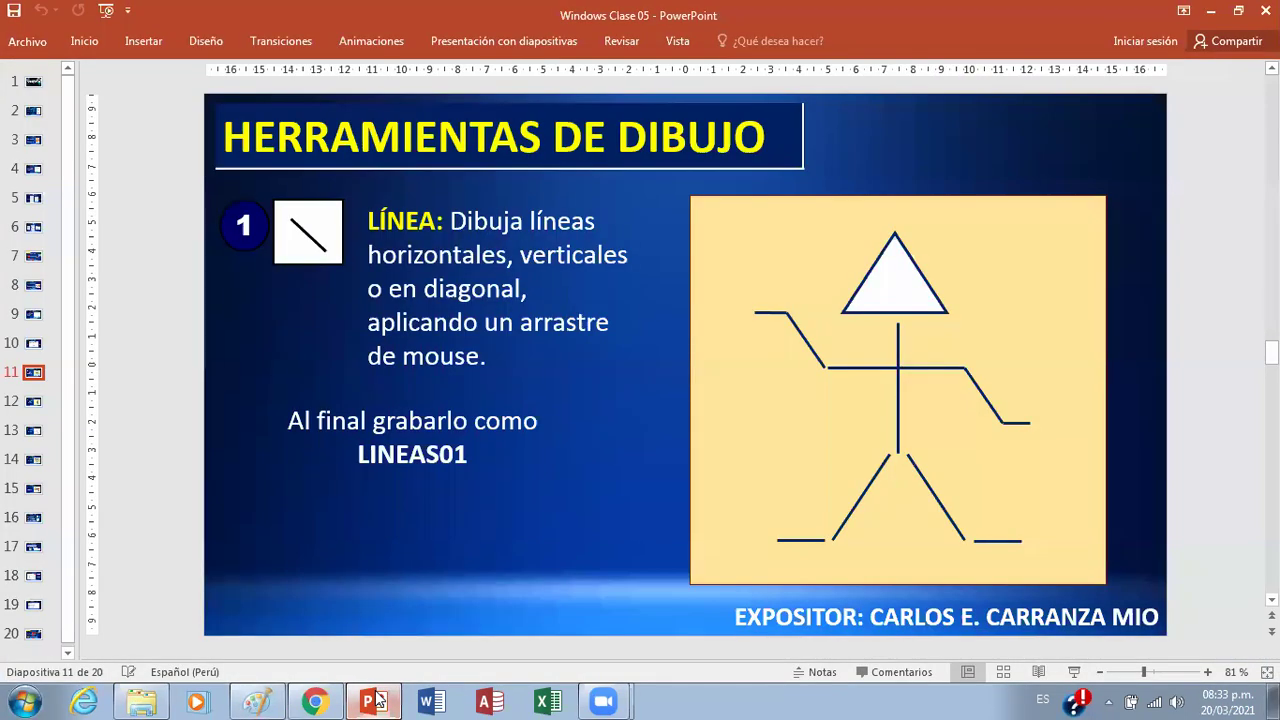
left_click(375, 700)
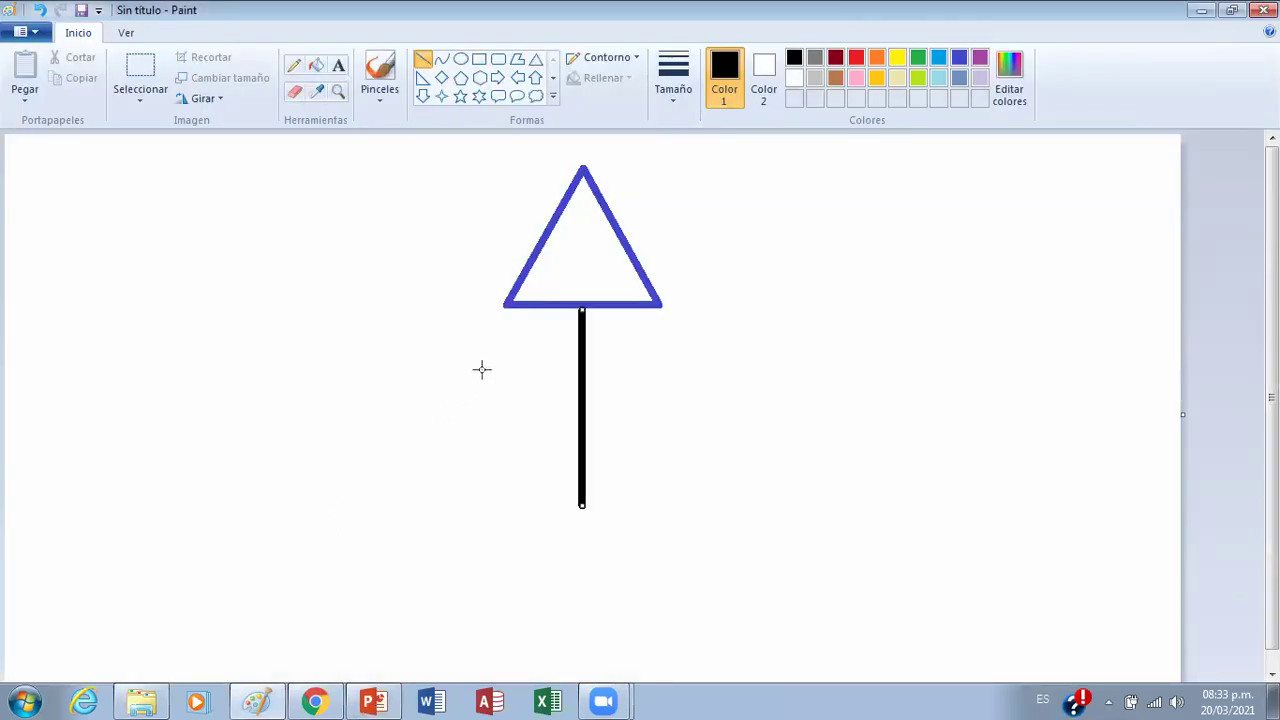
left_click_drag(483, 378, 678, 406)
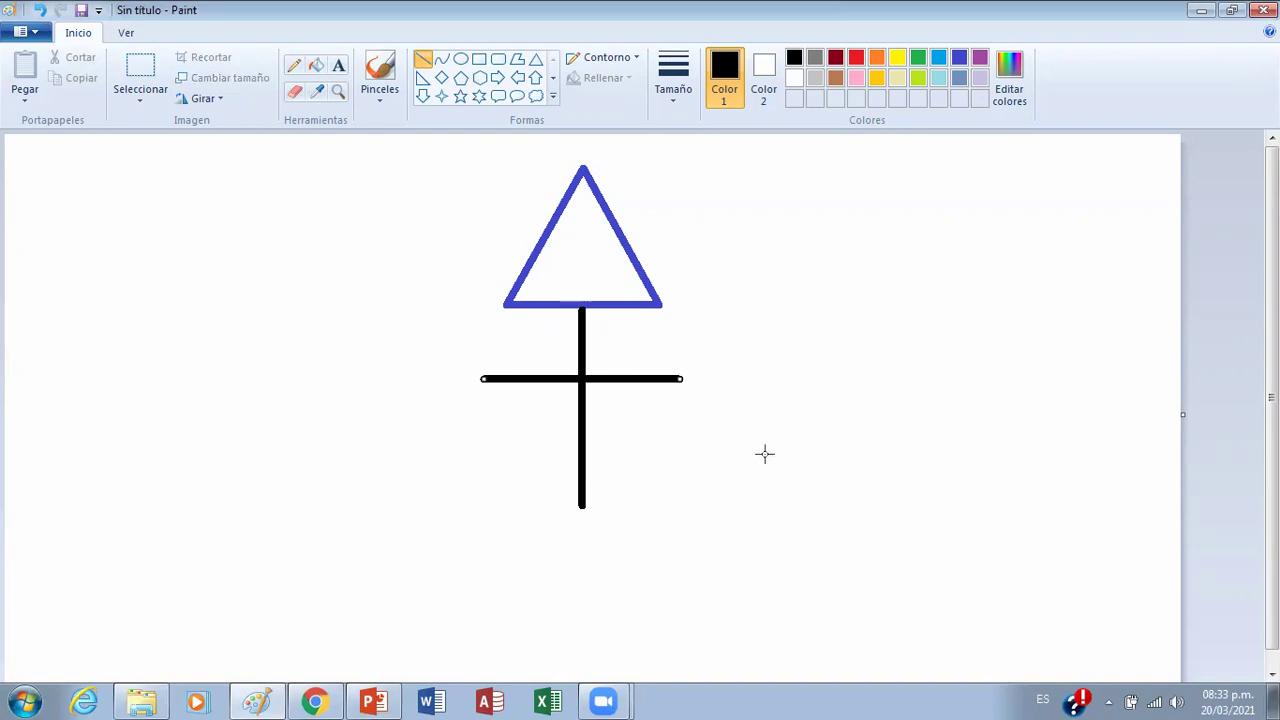
Following the example slide, draw the diagonal arms, one down from the right shoulder end and one up from the left
left_click(373, 700)
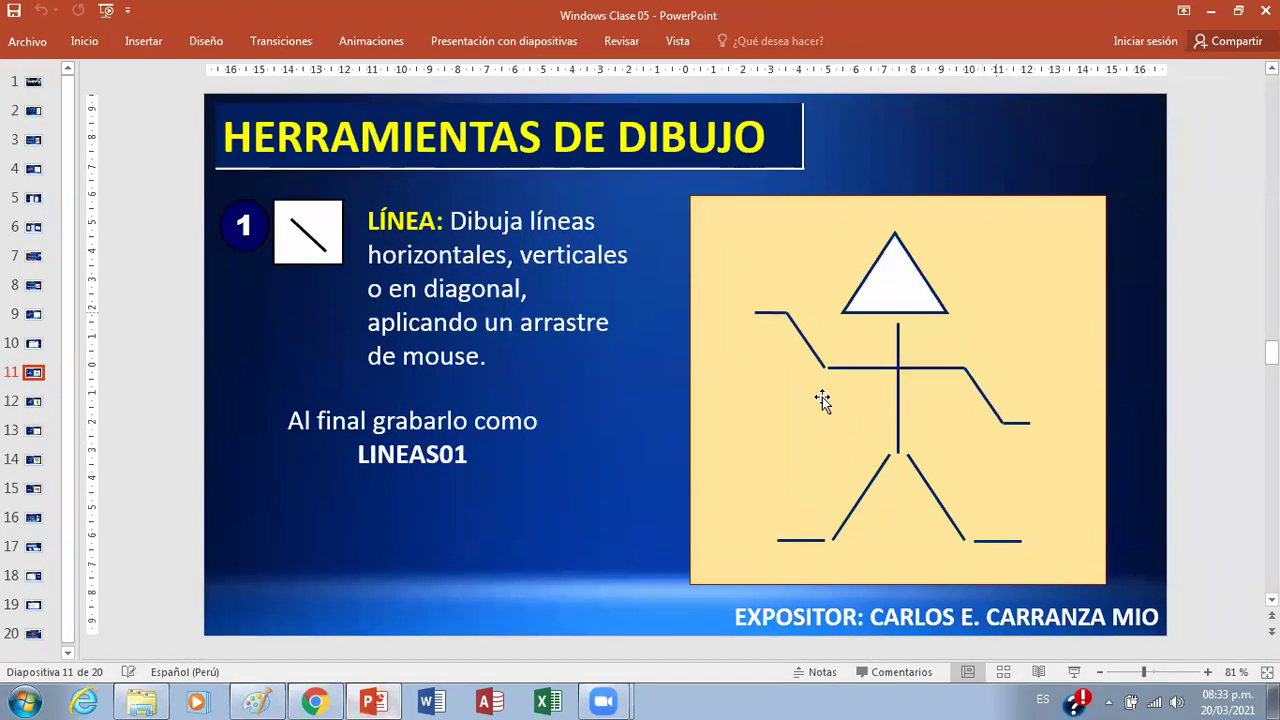
left_click(256, 700)
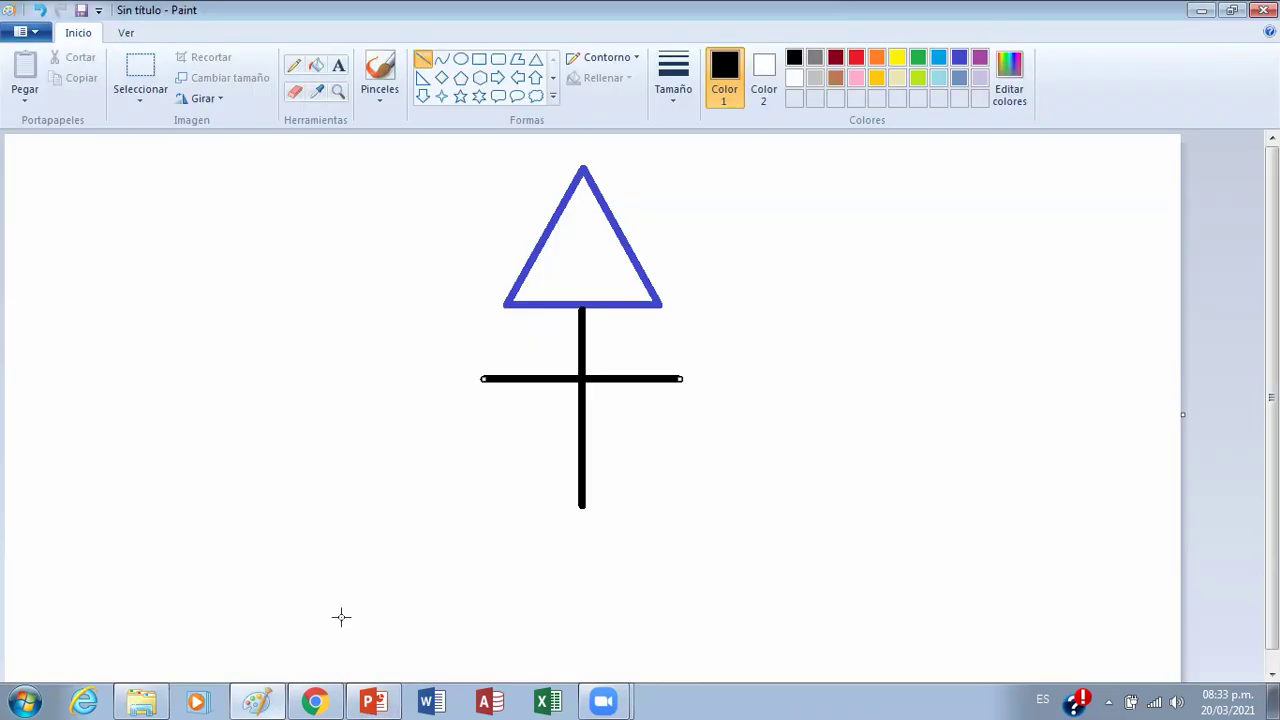
left_click(663, 390)
left_click_drag(680, 378, 730, 450)
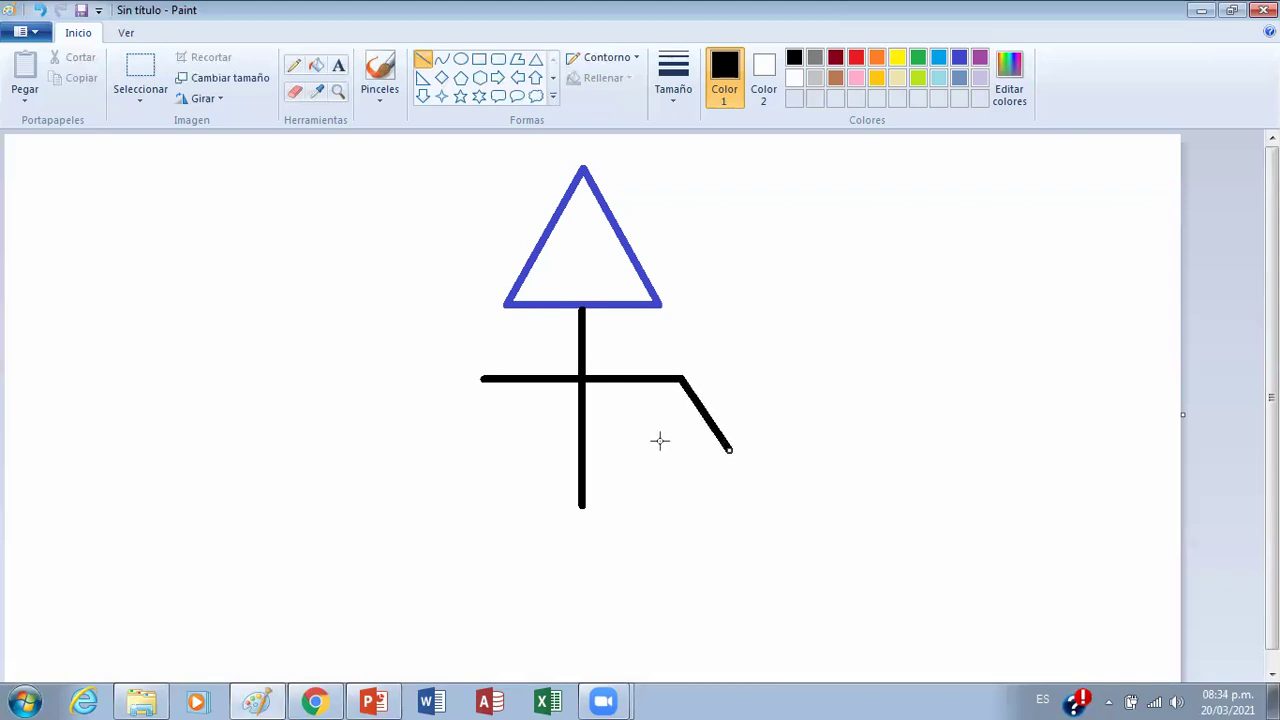
left_click_drag(482, 378, 424, 310)
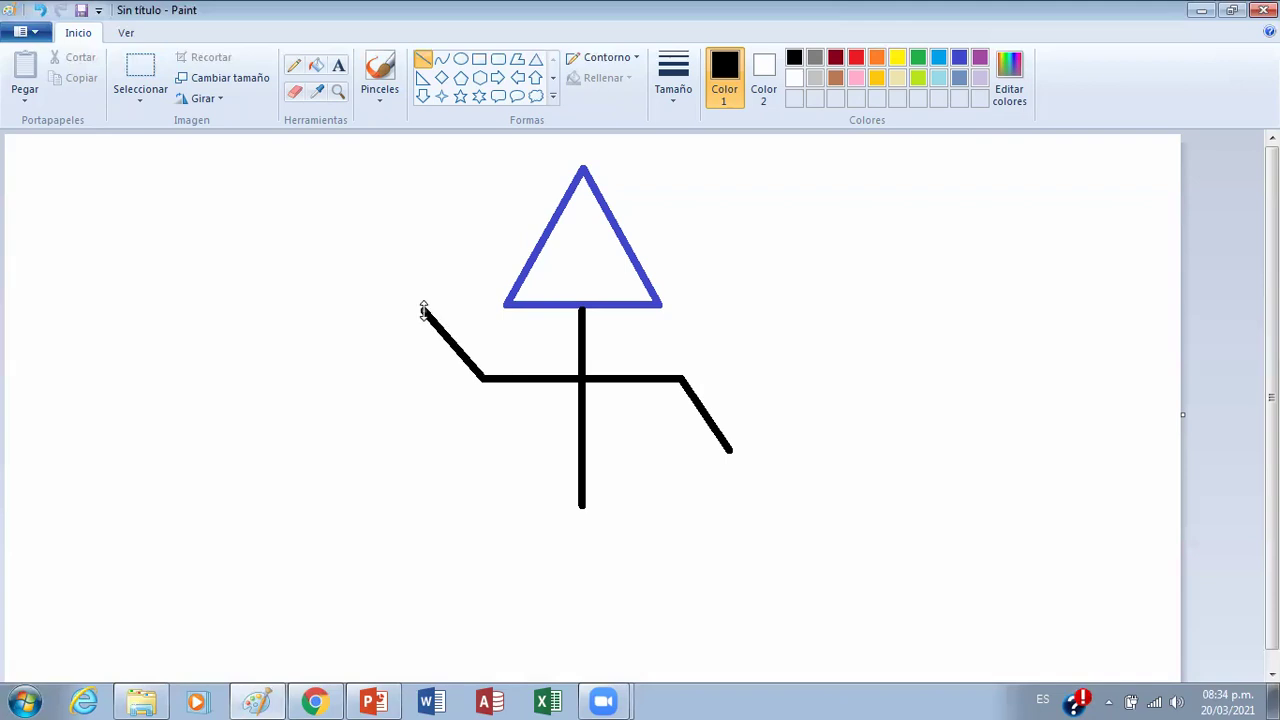
Add a short horizontal hand line pointing outward from the end of each arm, as in the example slide
left_click(376, 701)
left_click_drag(729, 450, 777, 451)
left_click_drag(422, 310, 375, 309)
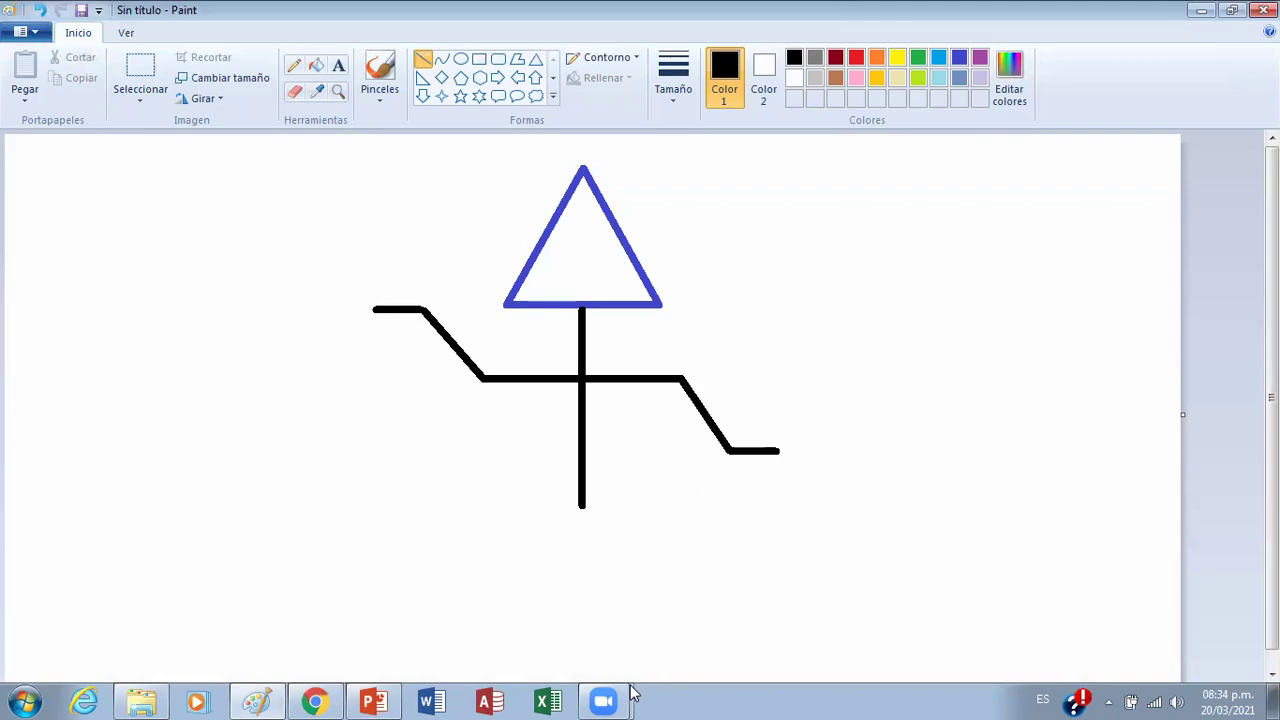
Consult the example slide in PowerPoint and draw two diagonal black legs in Paint, spreading outward from the lower end of the body line
left_click(330, 700)
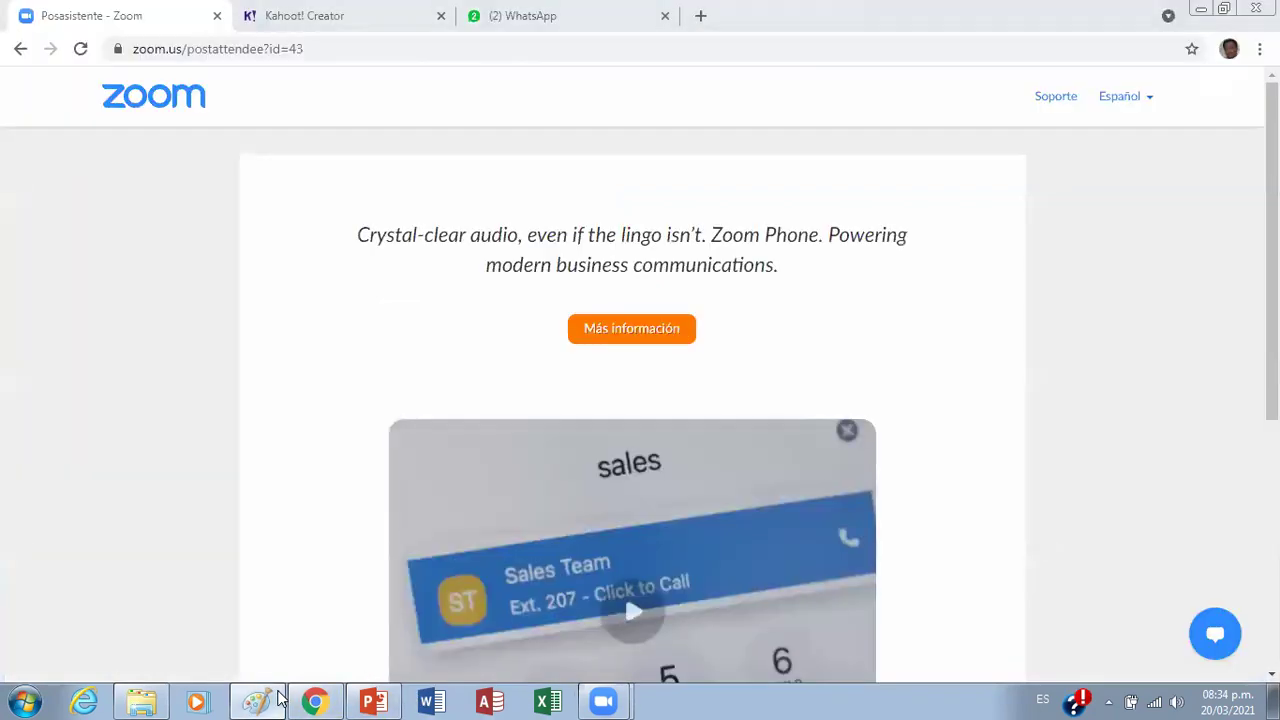
left_click(278, 699)
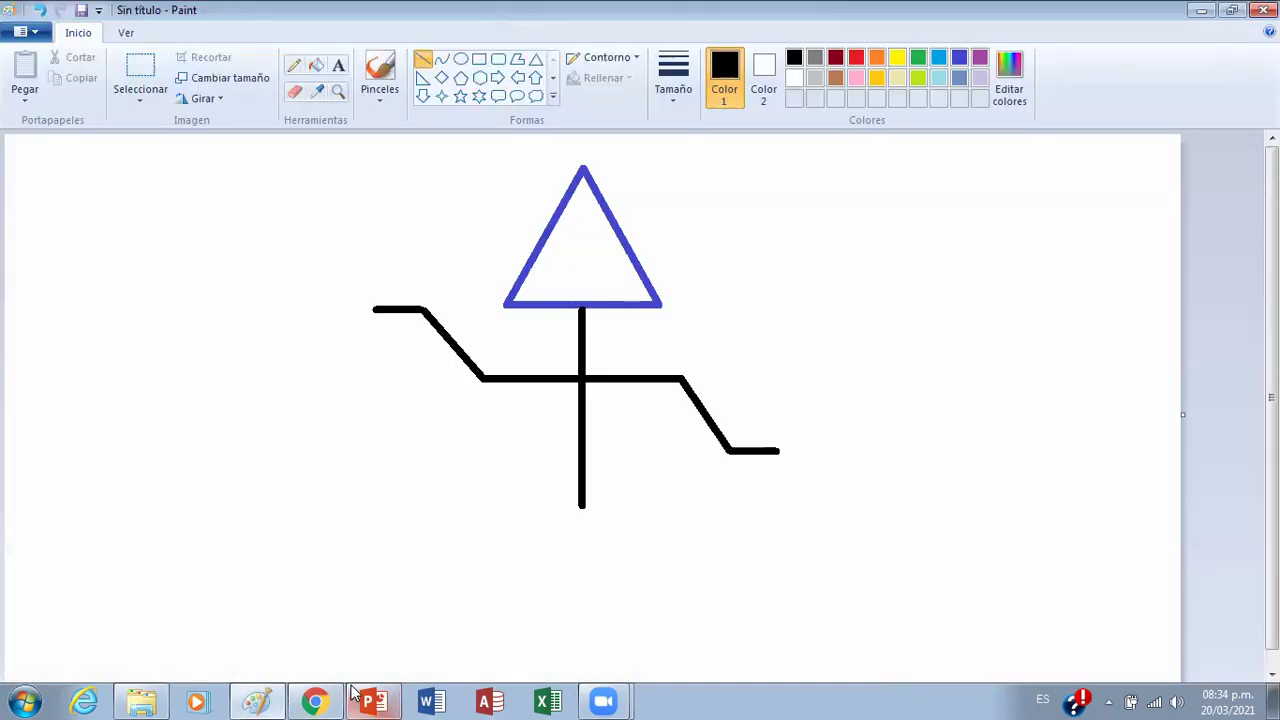
left_click(366, 700)
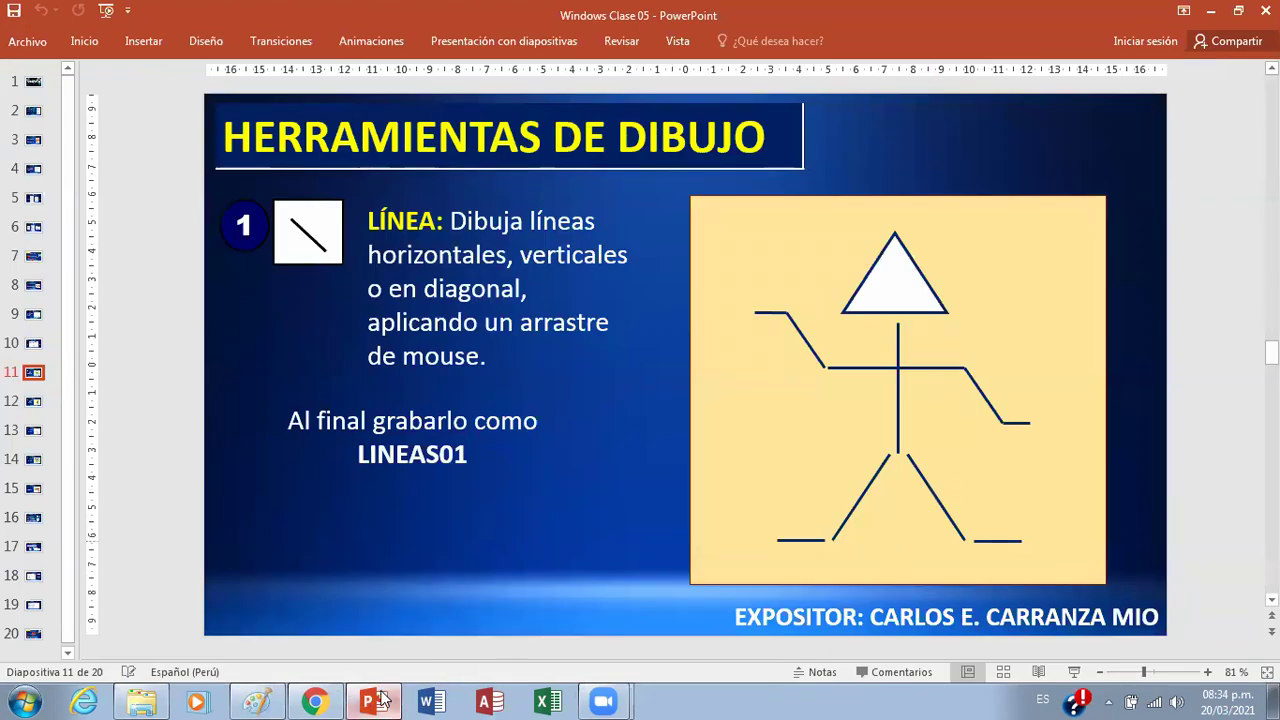
left_click(257, 700)
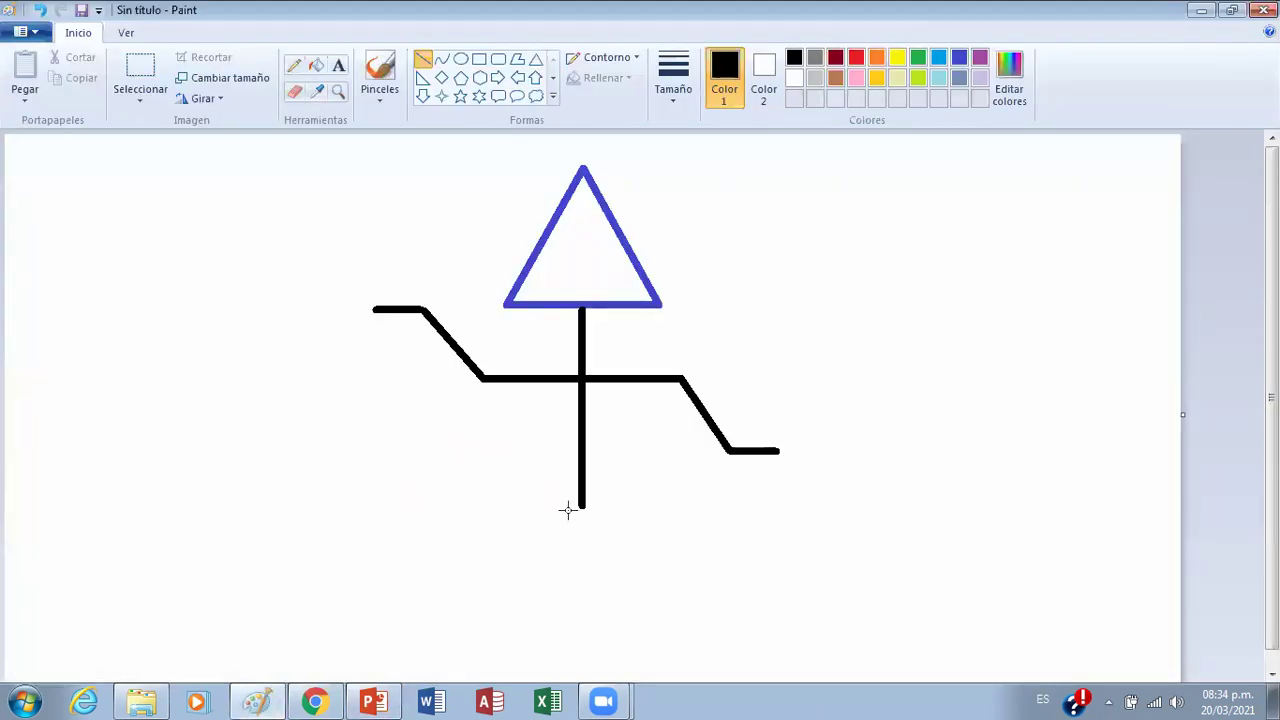
left_click_drag(577, 510, 465, 628)
left_click_drag(465, 628, 465, 636)
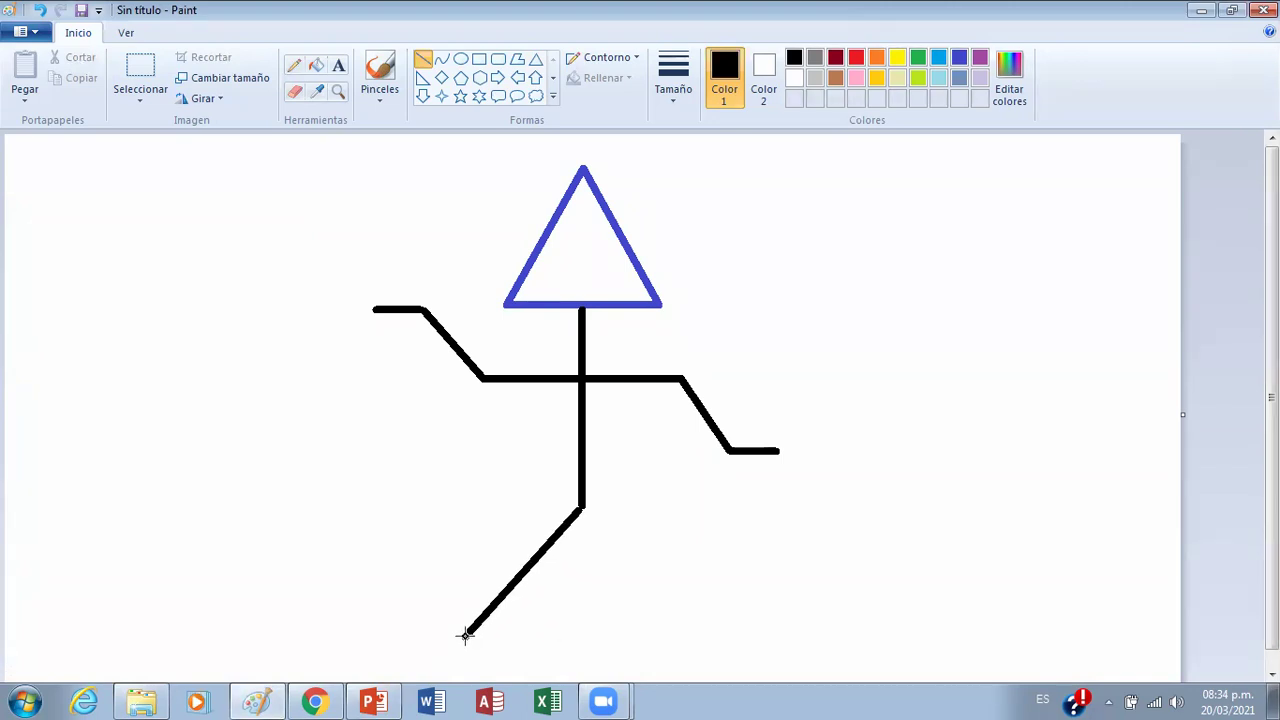
left_click(669, 571)
mouse_move(582, 509)
left_mouse_down()
mouse_move(665, 630)
mouse_move(688, 640)
left_mouse_up()
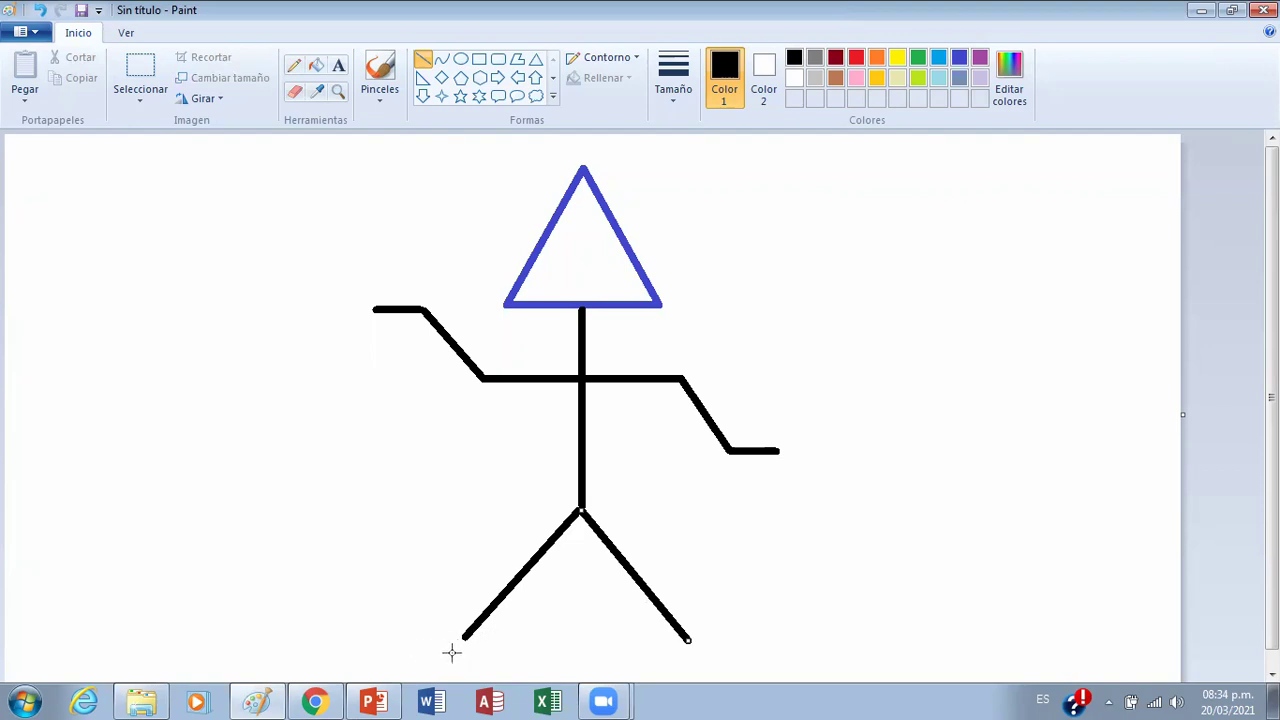
Draw a short horizontal foot line pointing outward from the lower end of each leg
left_click_drag(466, 640, 408, 641)
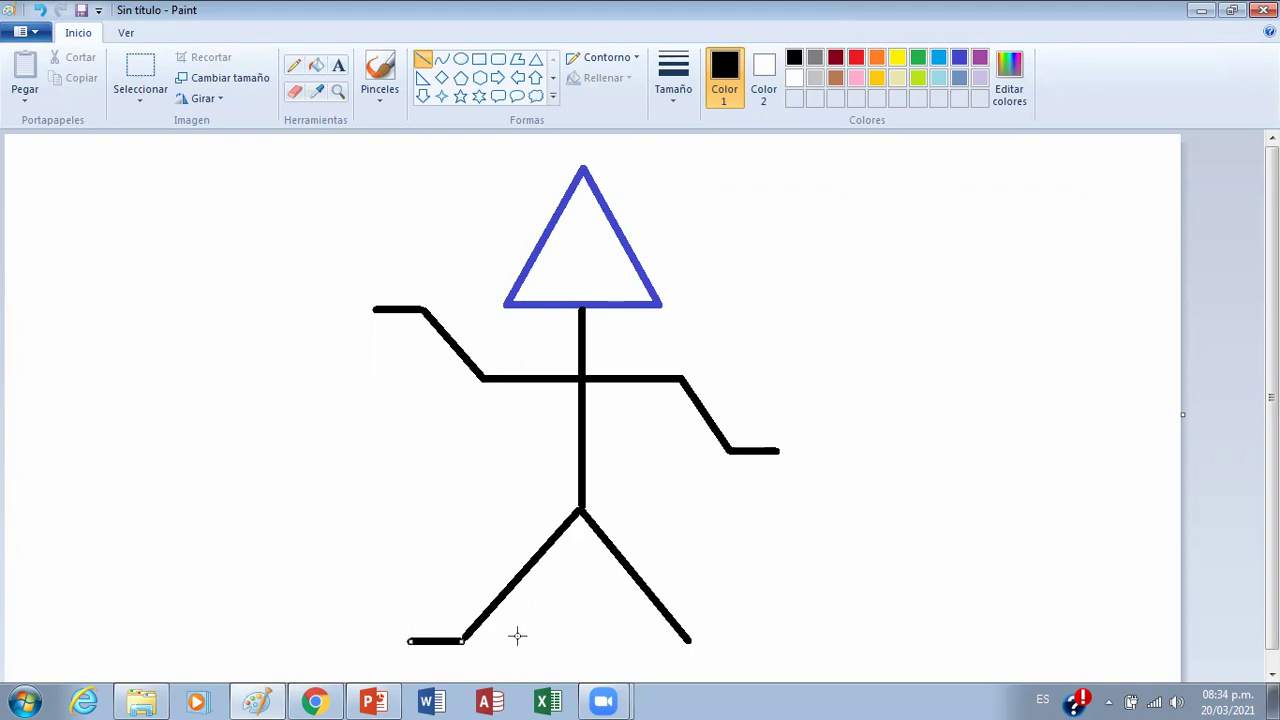
left_click(687, 641)
left_click_drag(687, 641, 748, 641)
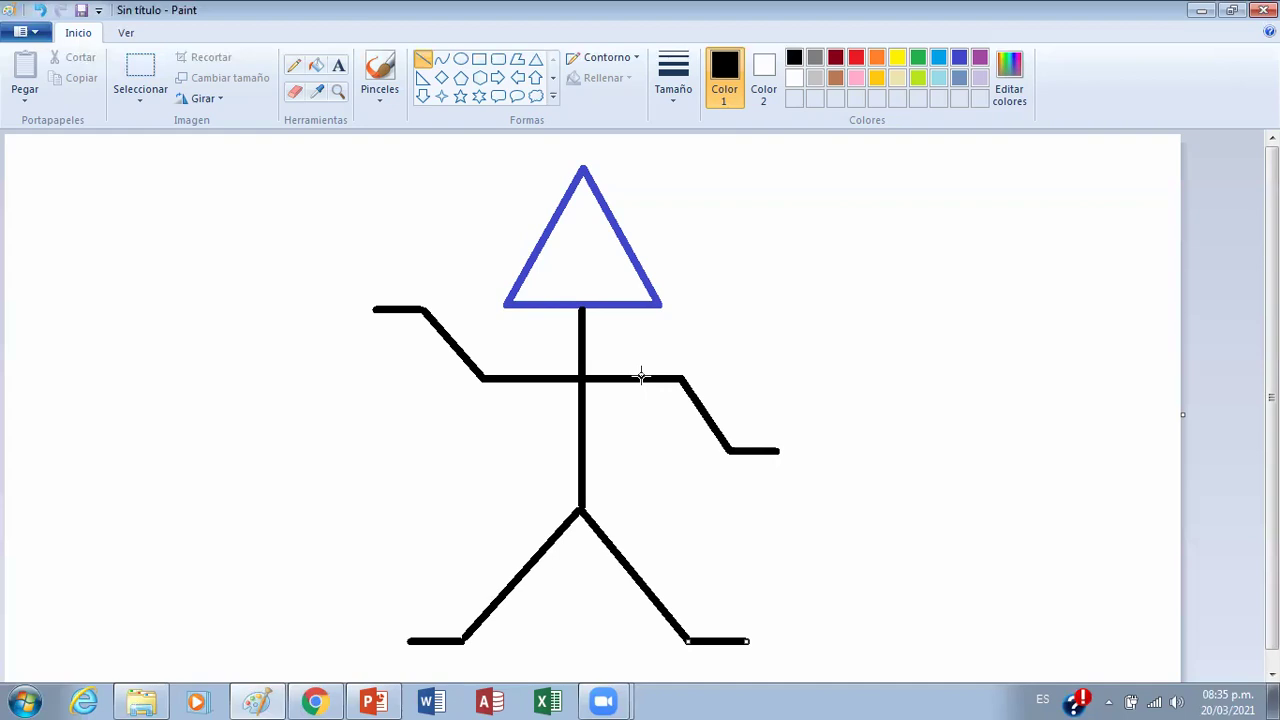
Draw two slanted test lines in the empty area beside the figure and undo both
left_click_drag(797, 389, 1036, 494)
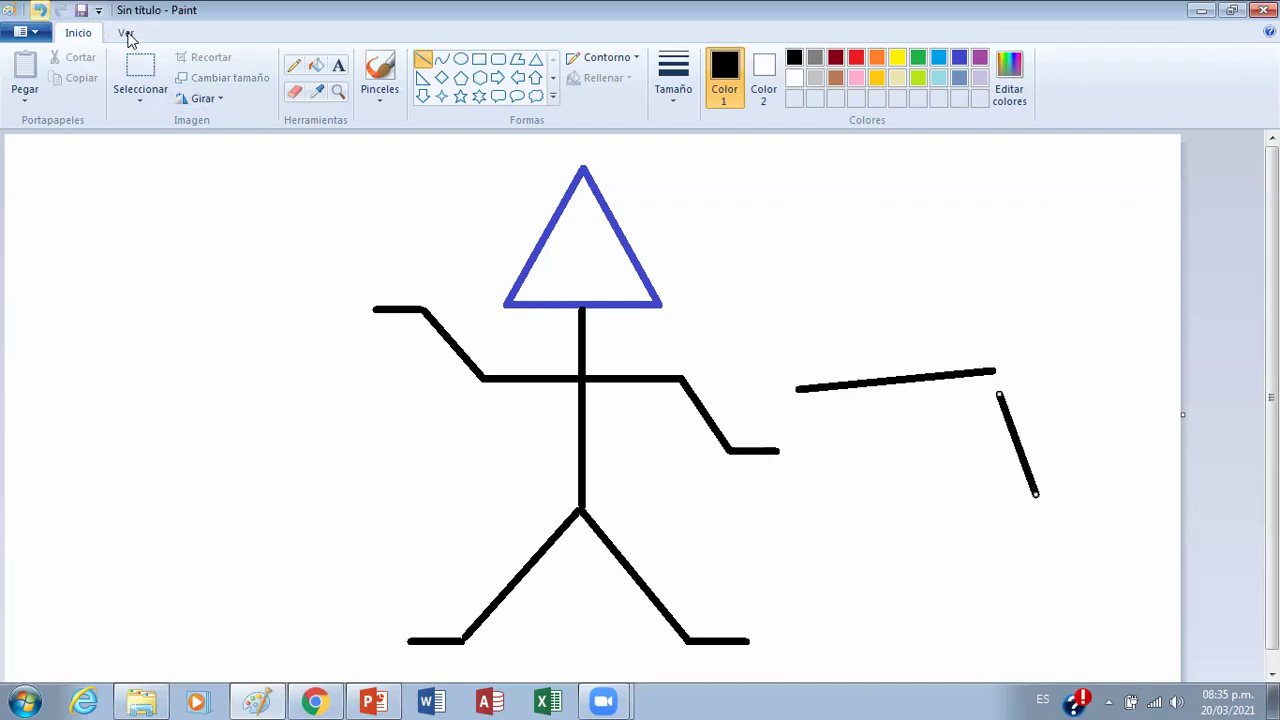
key("ctrl+z")
key("ctrl+z")
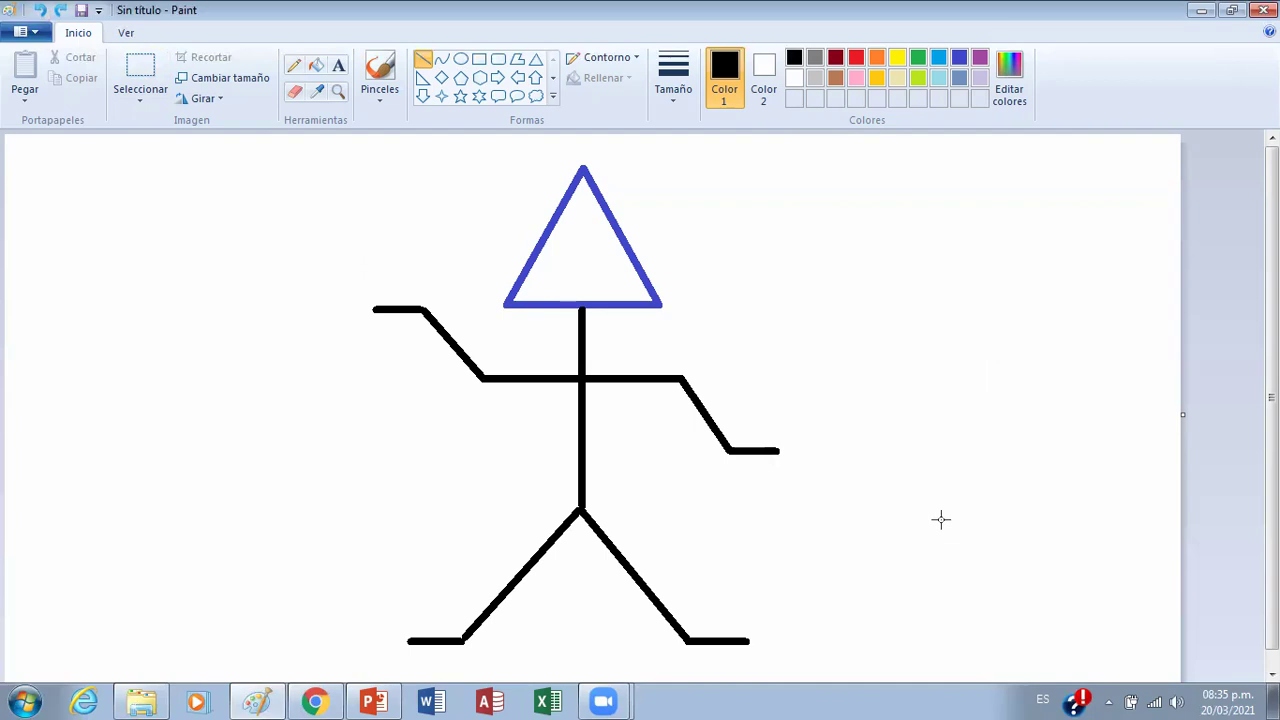
Check the required file name on the PowerPoint slide and save the drawing in the Documentos library as Lineas01
left_click(385, 700)
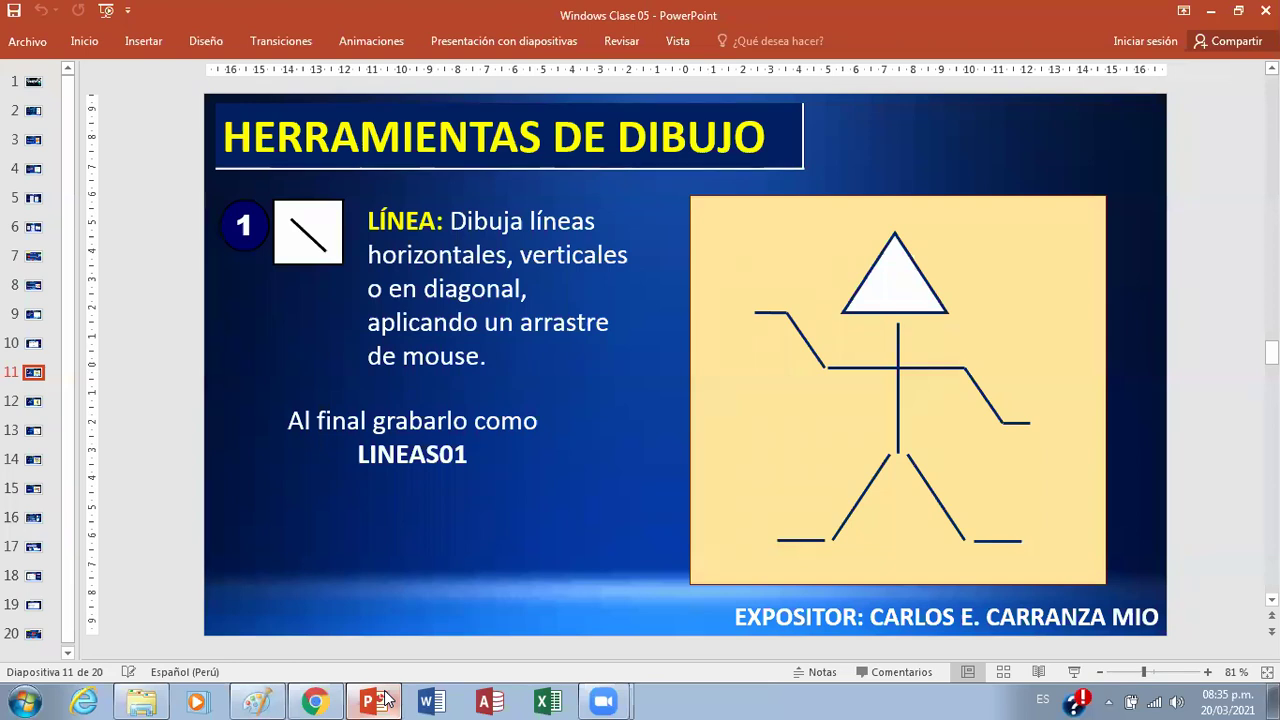
left_click(385, 700)
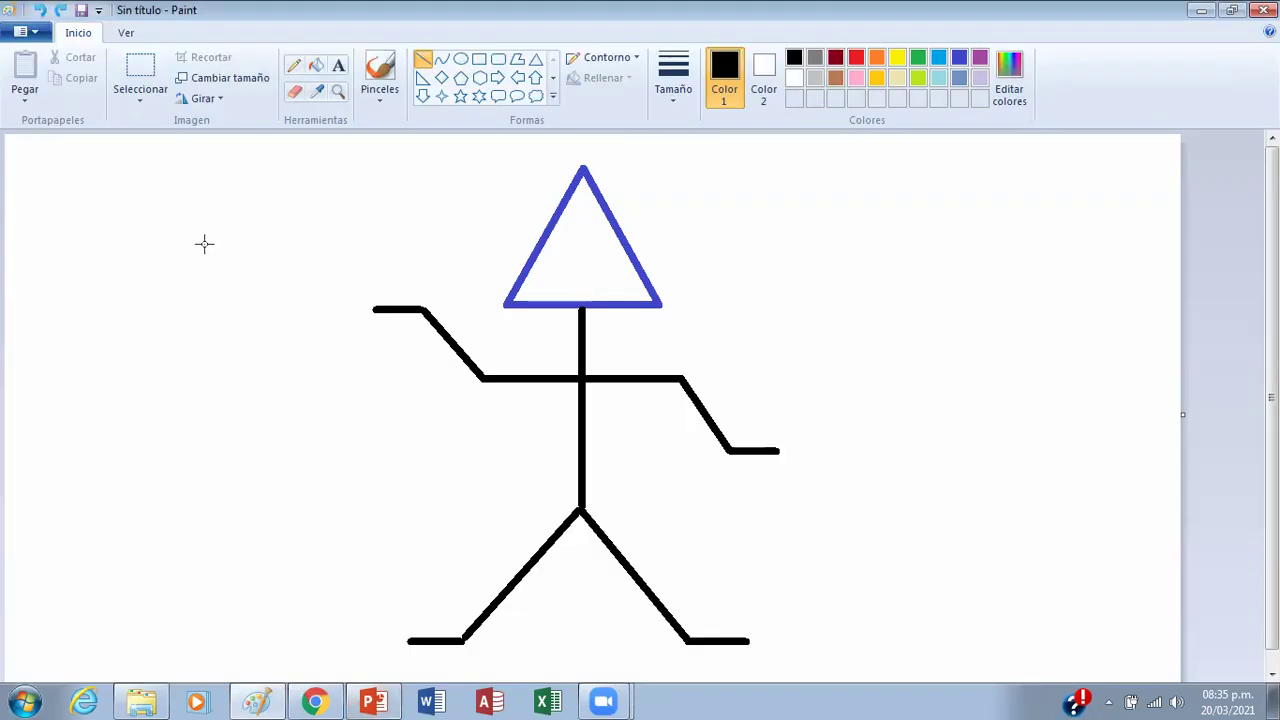
left_click(30, 33)
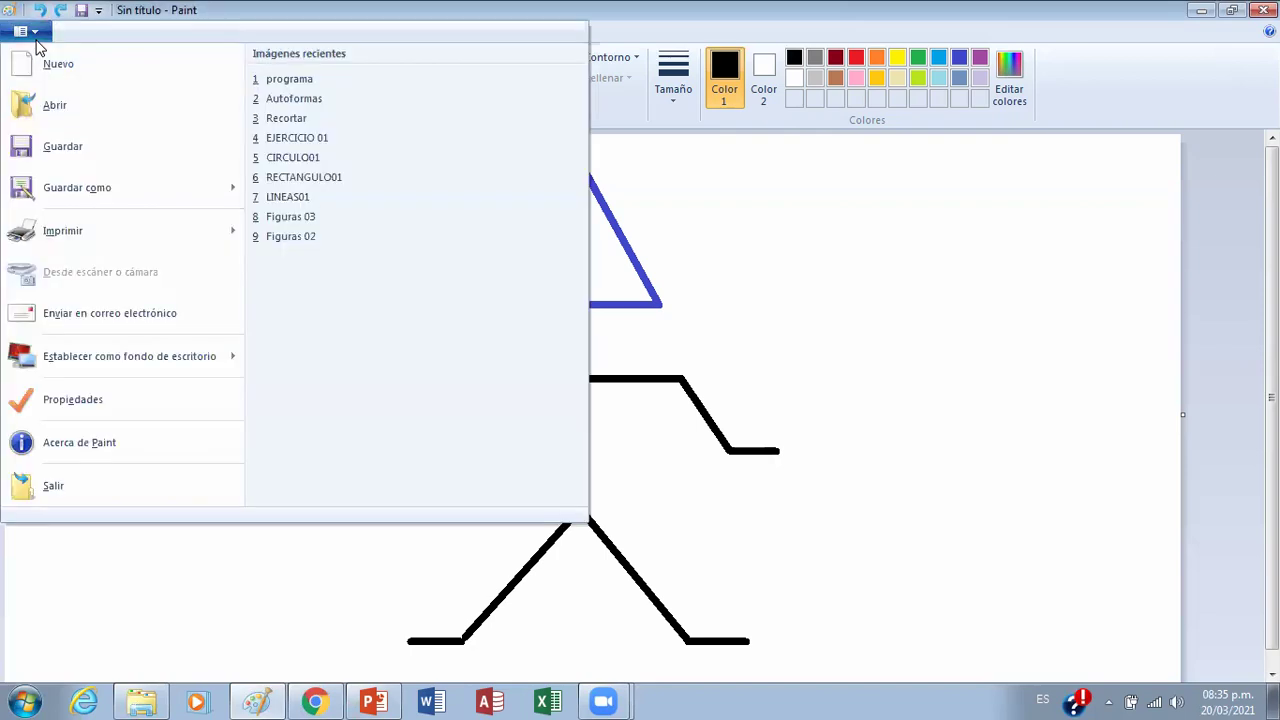
left_click(68, 147)
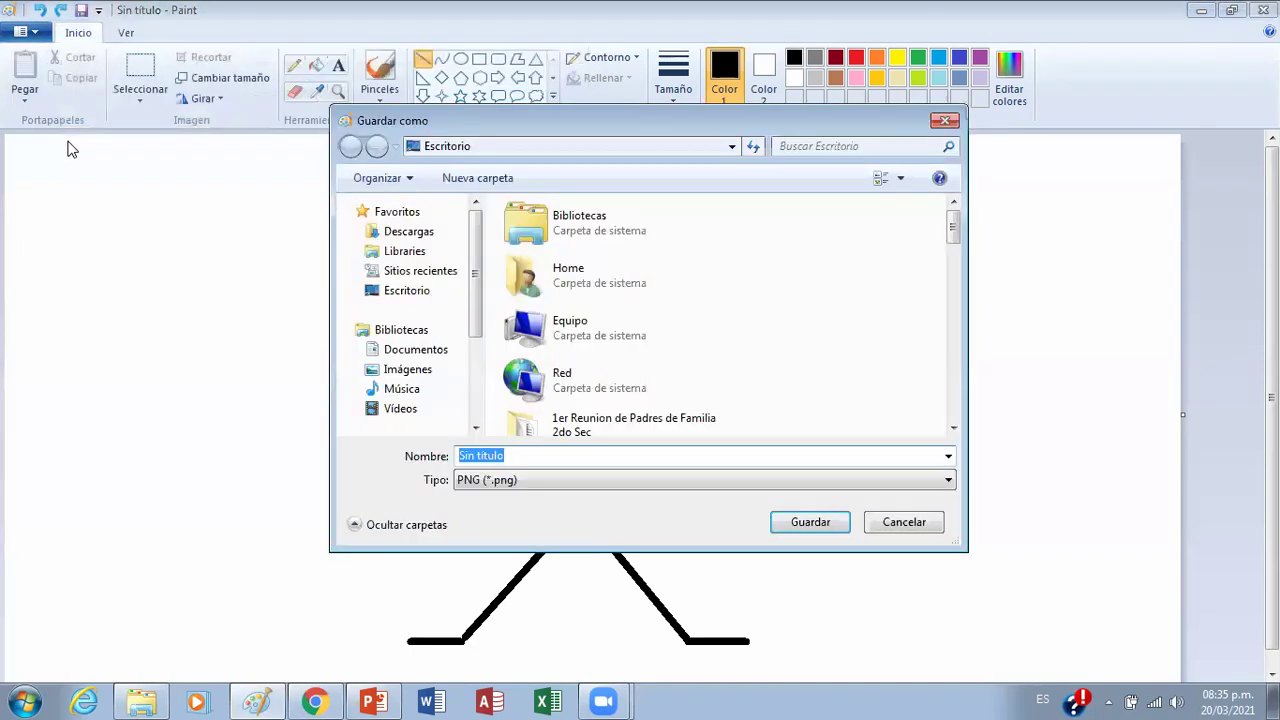
left_click(390, 357)
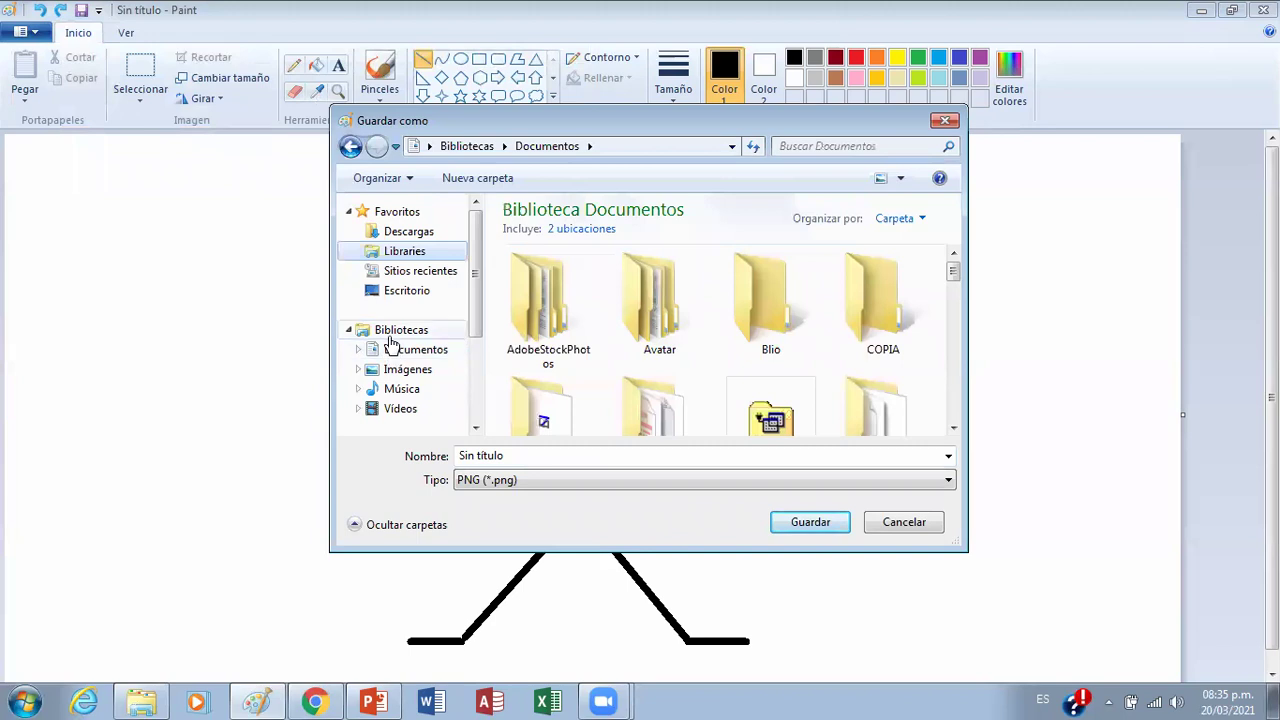
left_click(509, 452)
type("L")
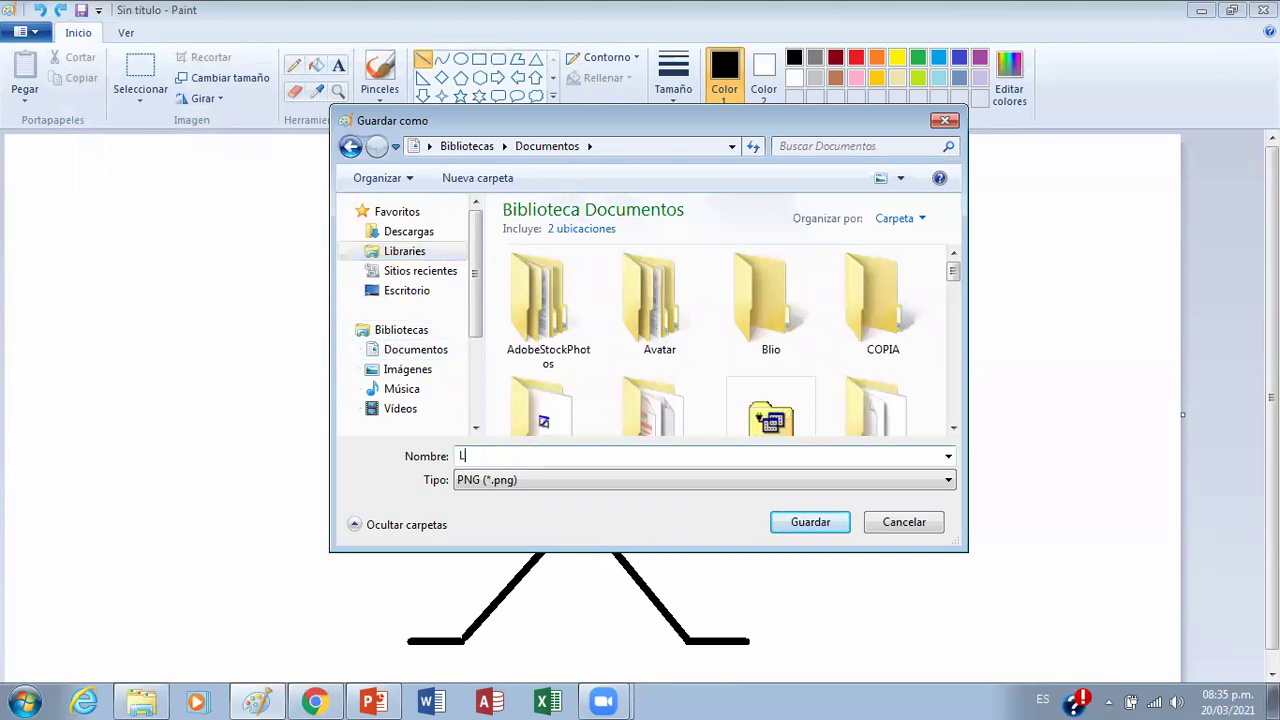
type("ineas01")
key("Return")
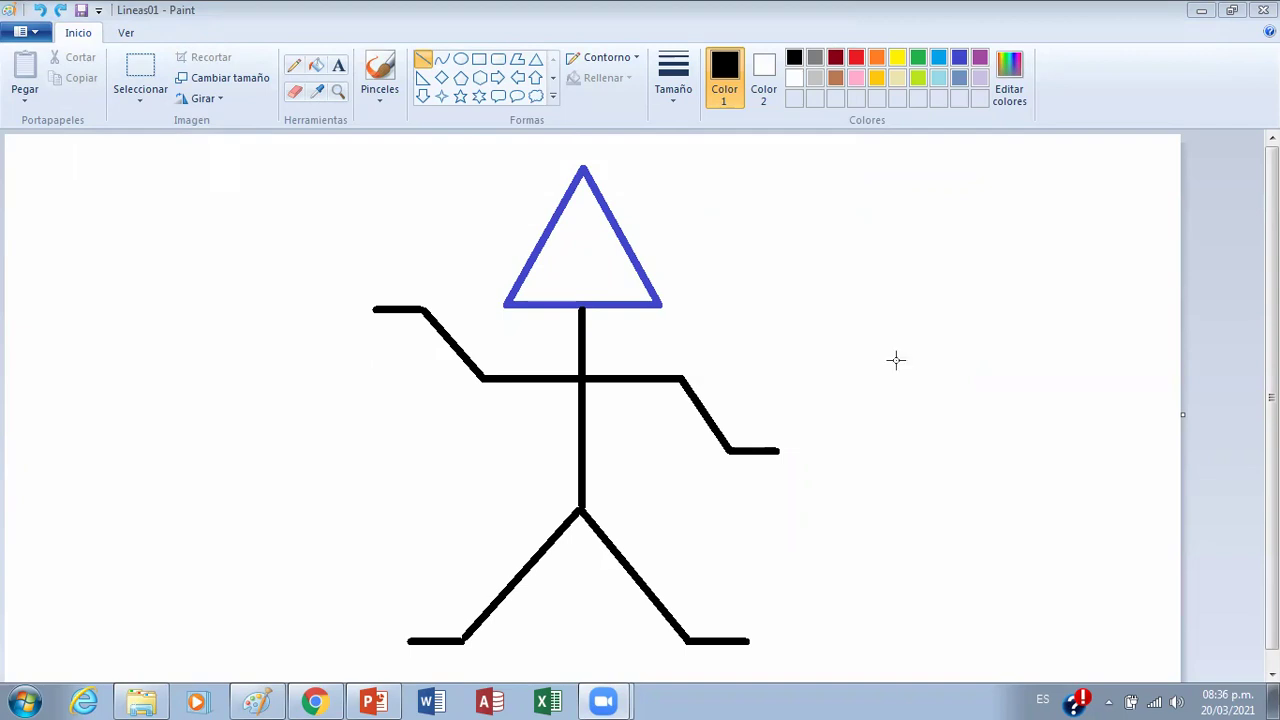
Switch to Chrome and search Google for "tecla shift" in a new tab
left_click(290, 698)
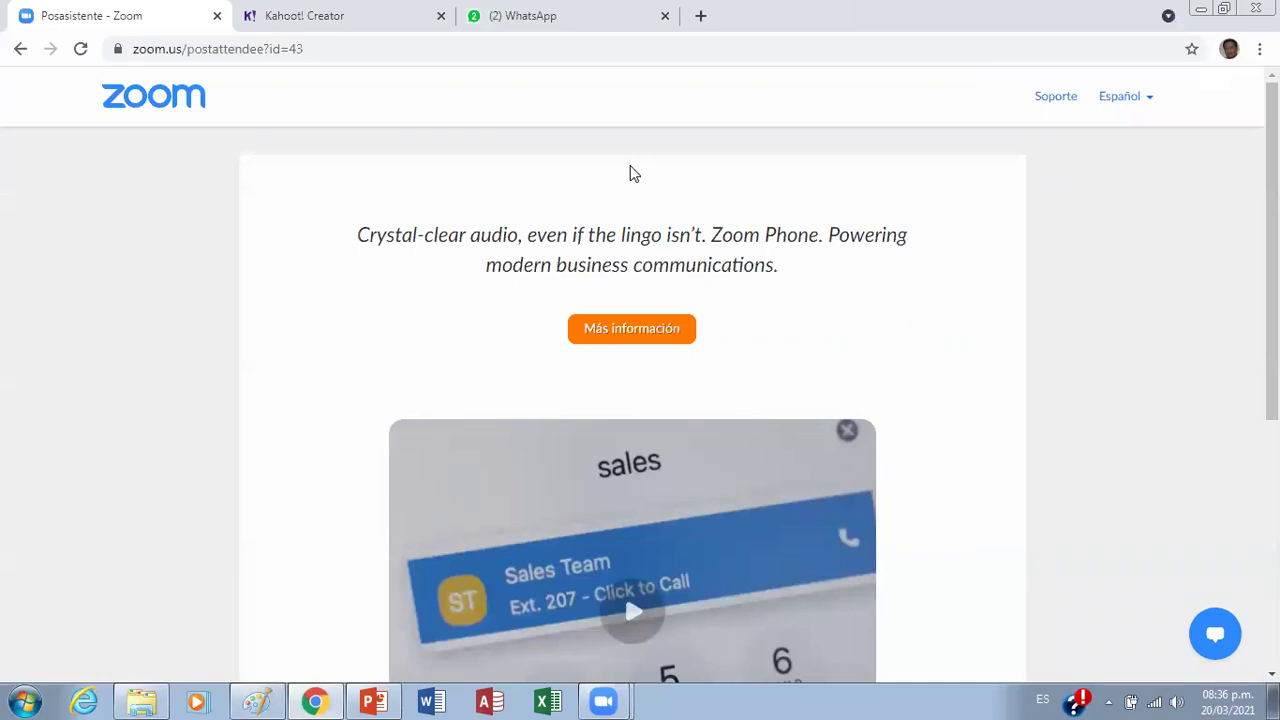
left_click(700, 16)
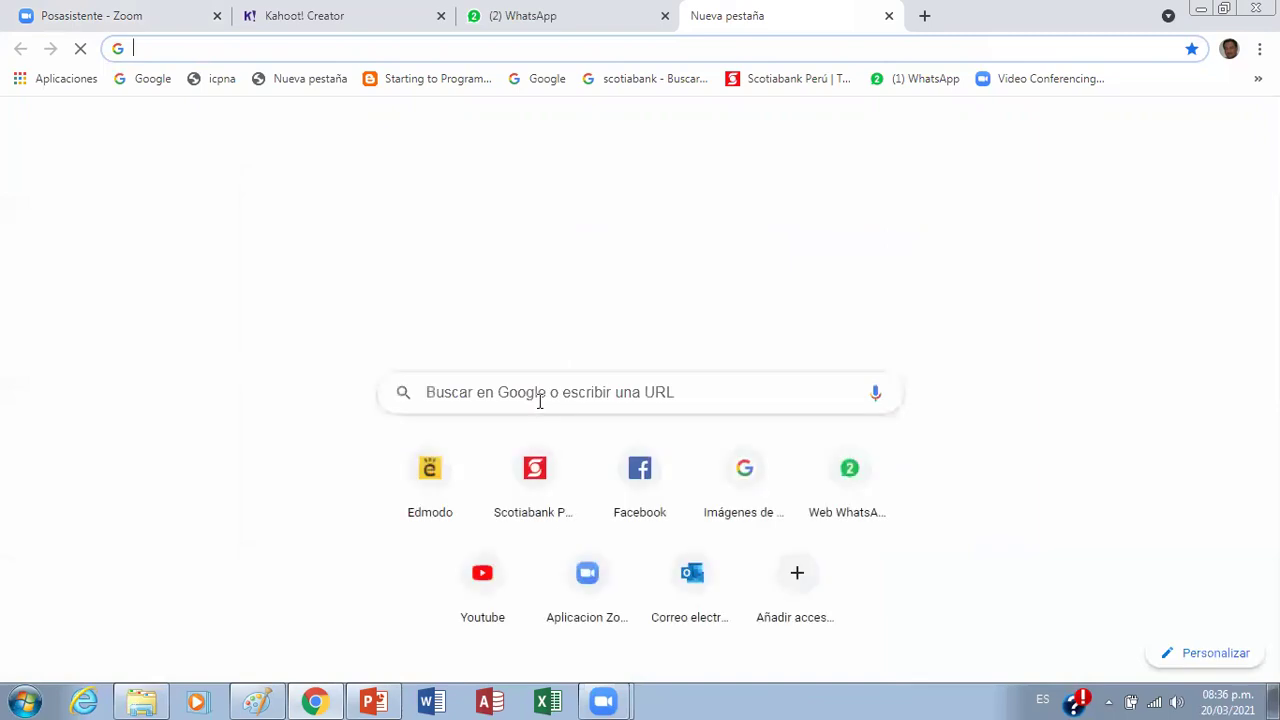
left_click(540, 398)
type("st")
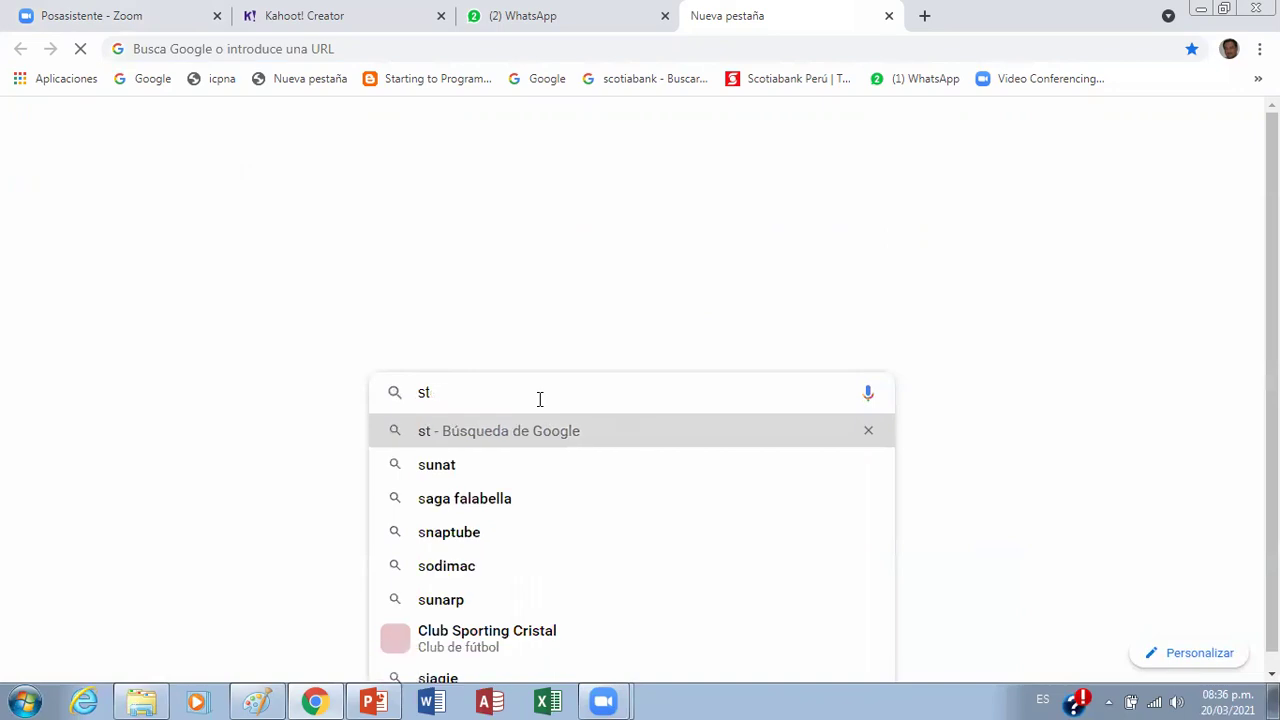
key("BackSpace")
type("tec")
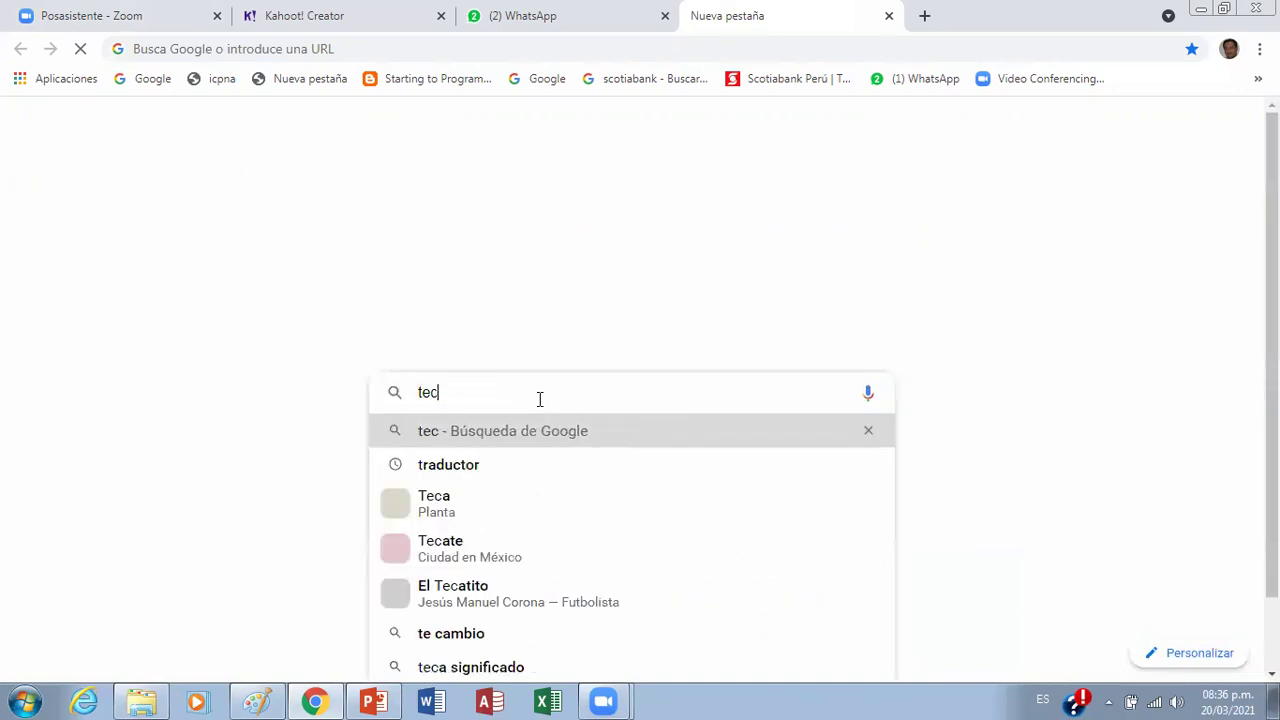
type("la shift")
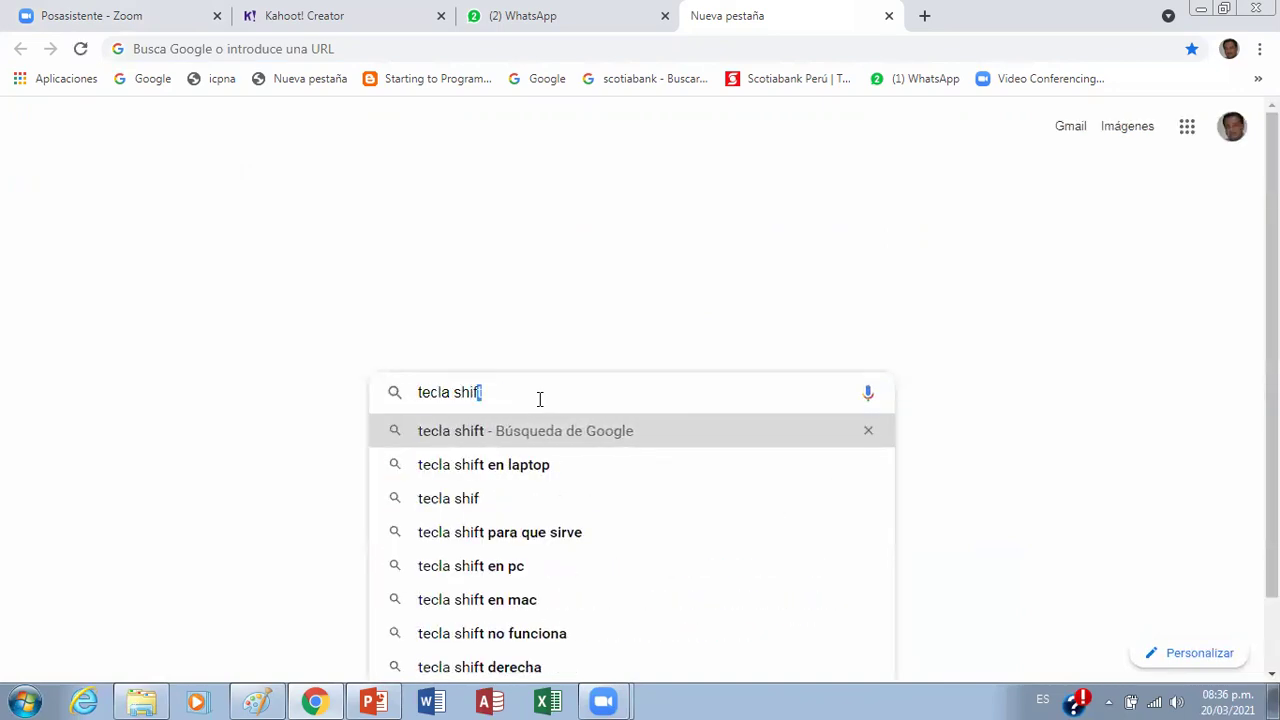
key("Return")
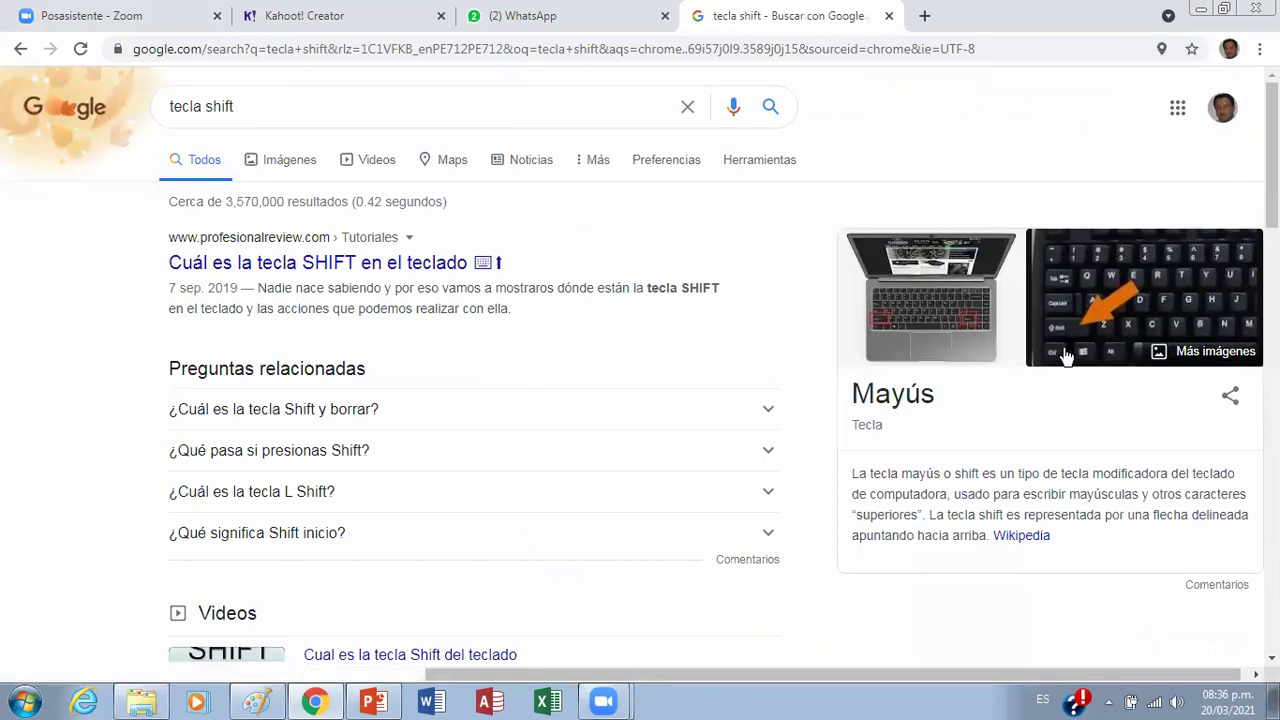
Browse the image results for the Shift key, enlarge the keyboard picture with both Mayús keys highlighted, and return to Paint
left_click(303, 168)
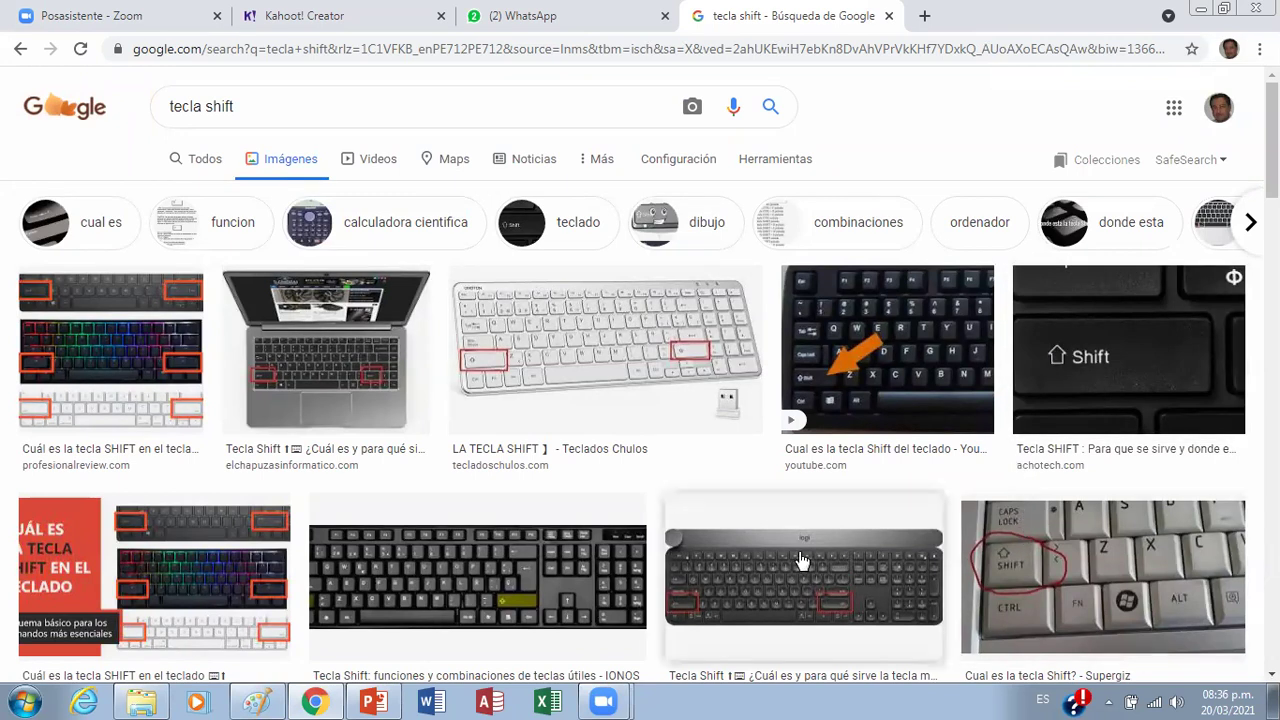
scroll(640, 540, "down", 5)
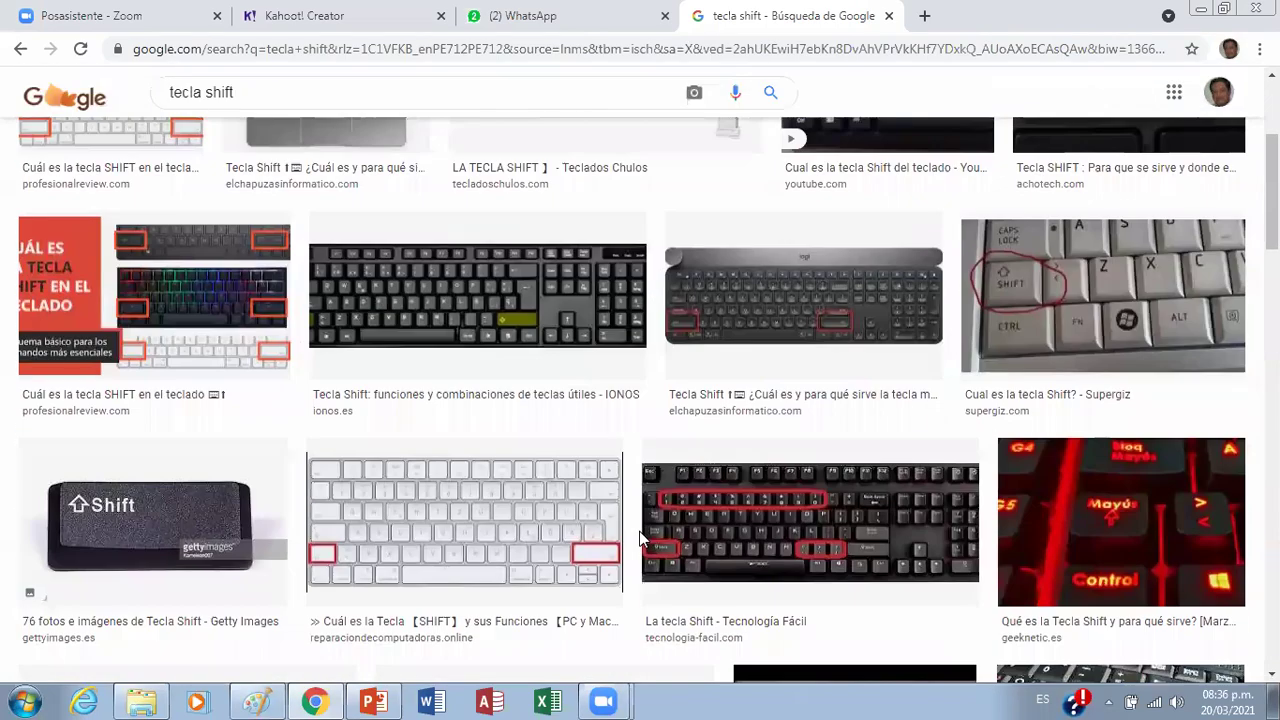
scroll(640, 535, "down", 2)
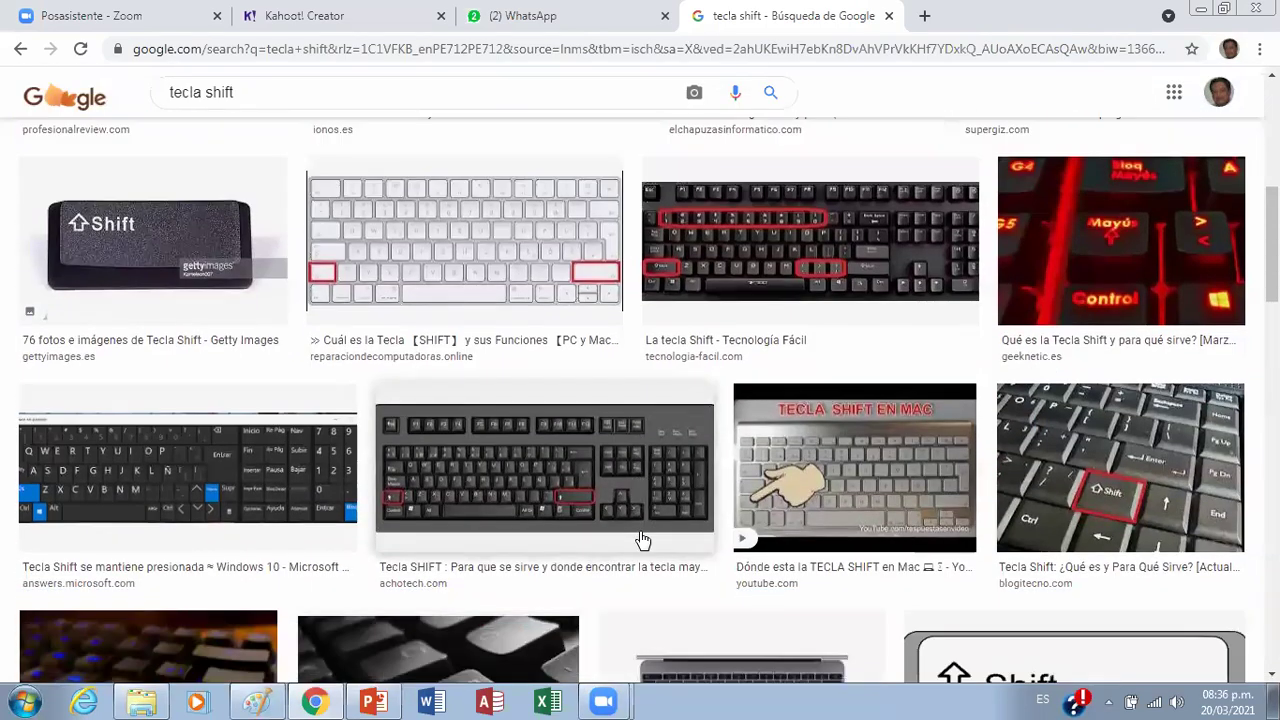
scroll(643, 540, "down", 3)
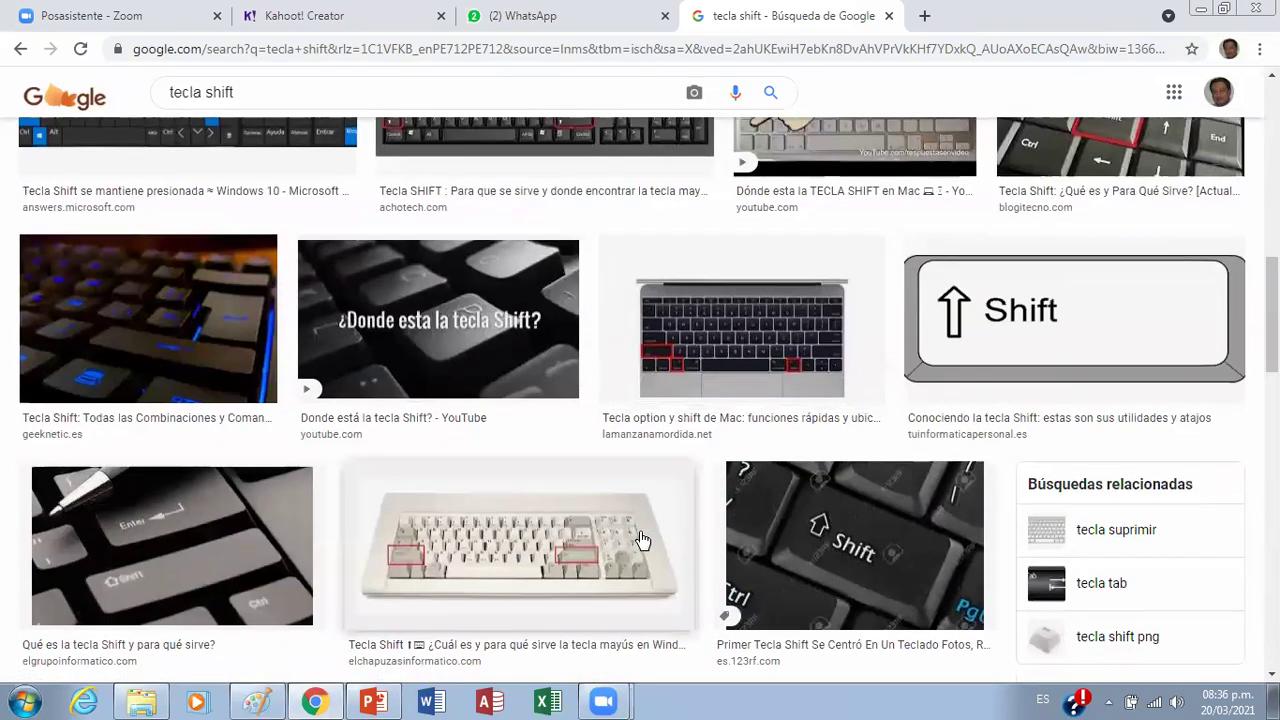
scroll(110, 470, "down", 2)
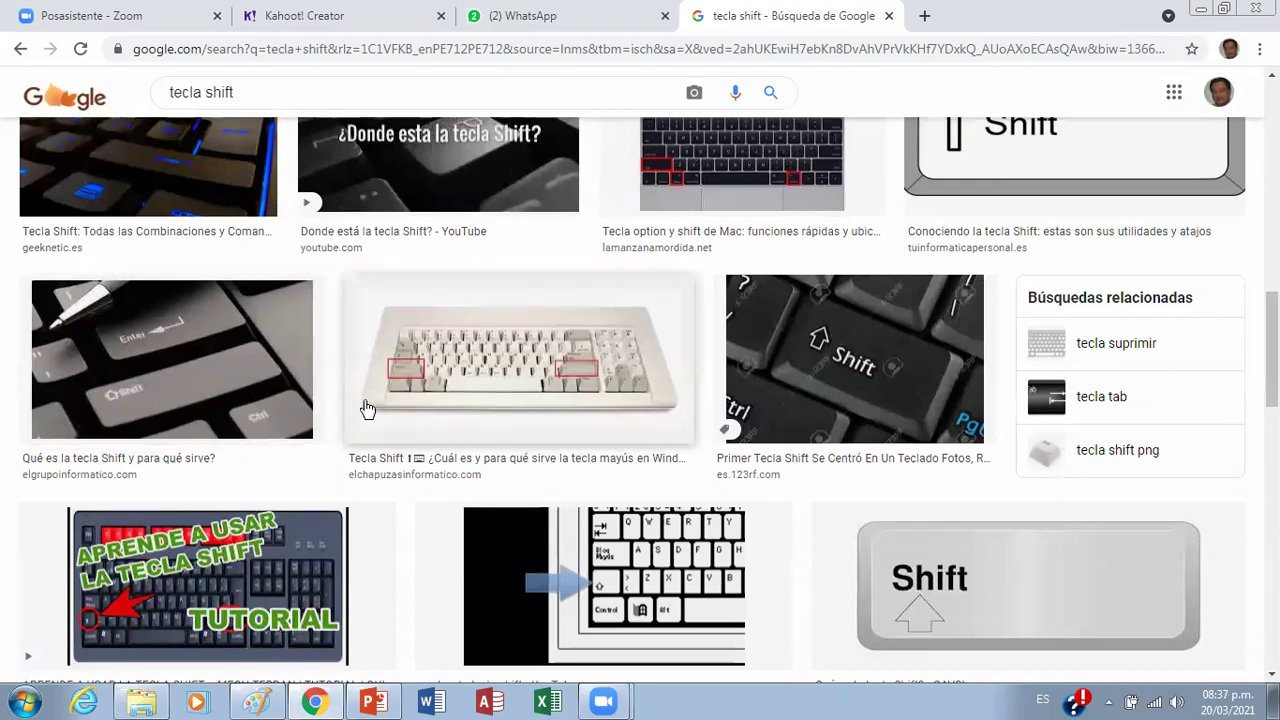
scroll(467, 426, "down", 3)
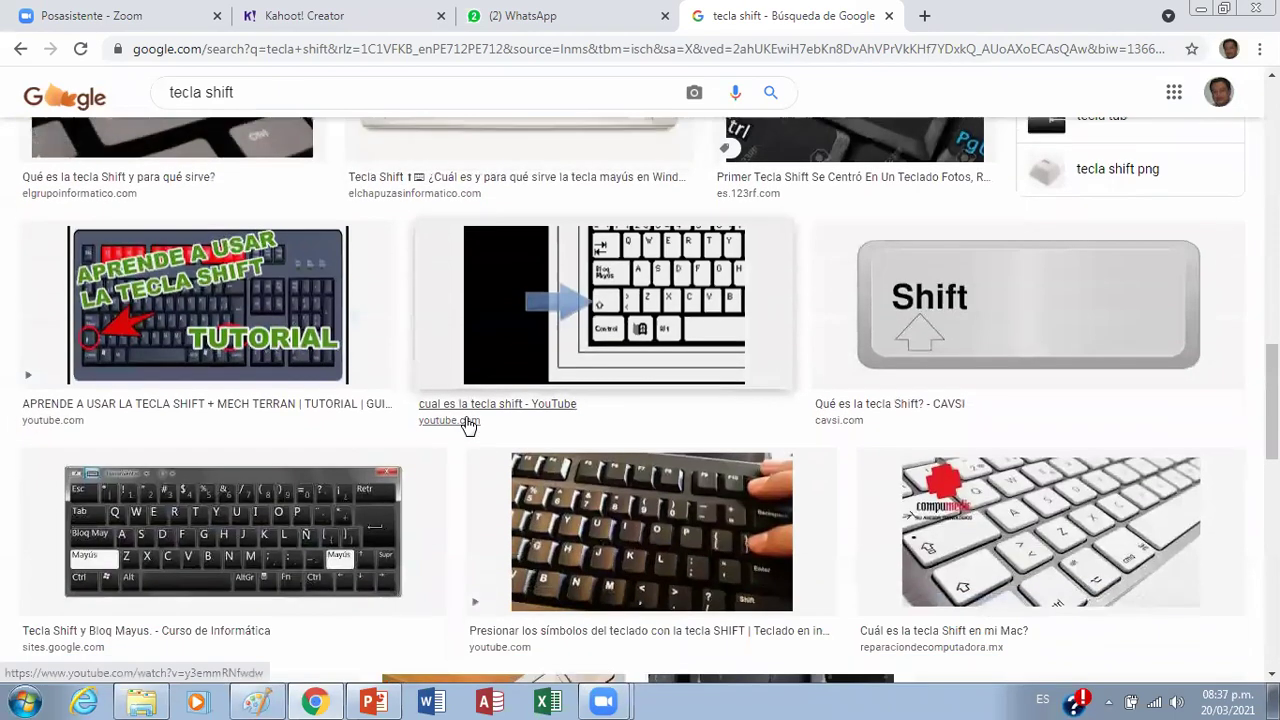
left_click(222, 545)
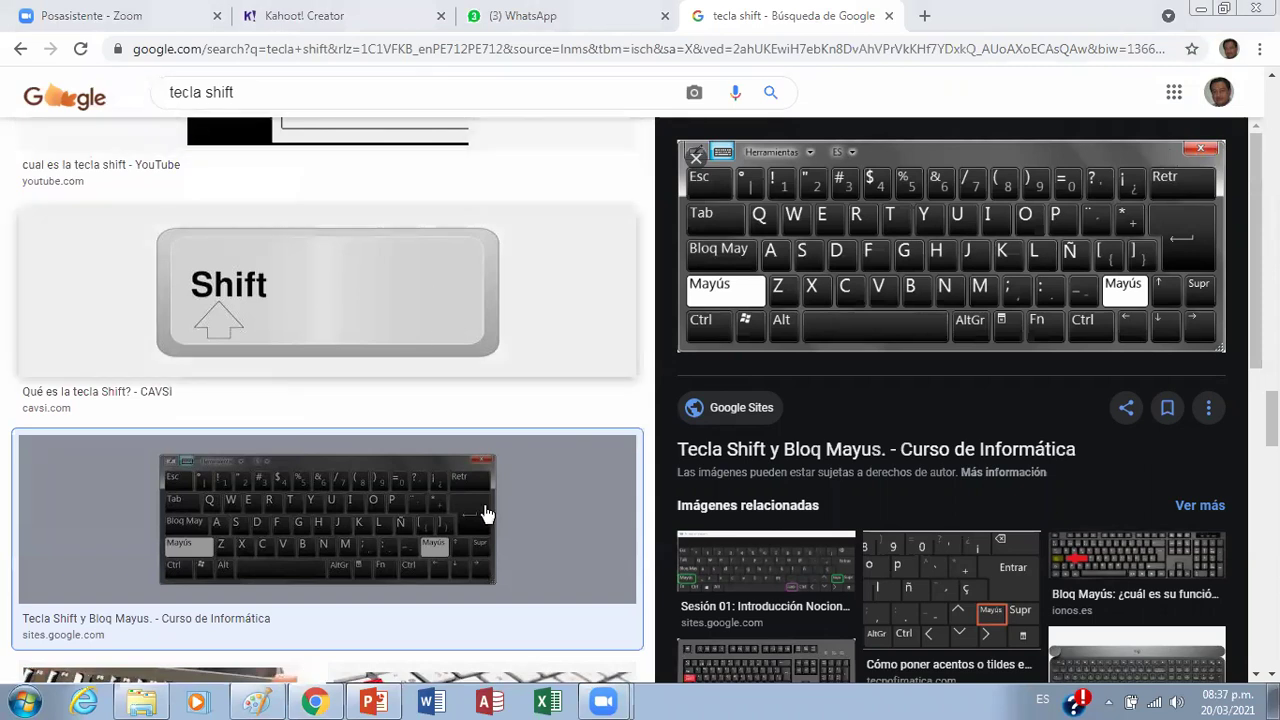
left_click(279, 700)
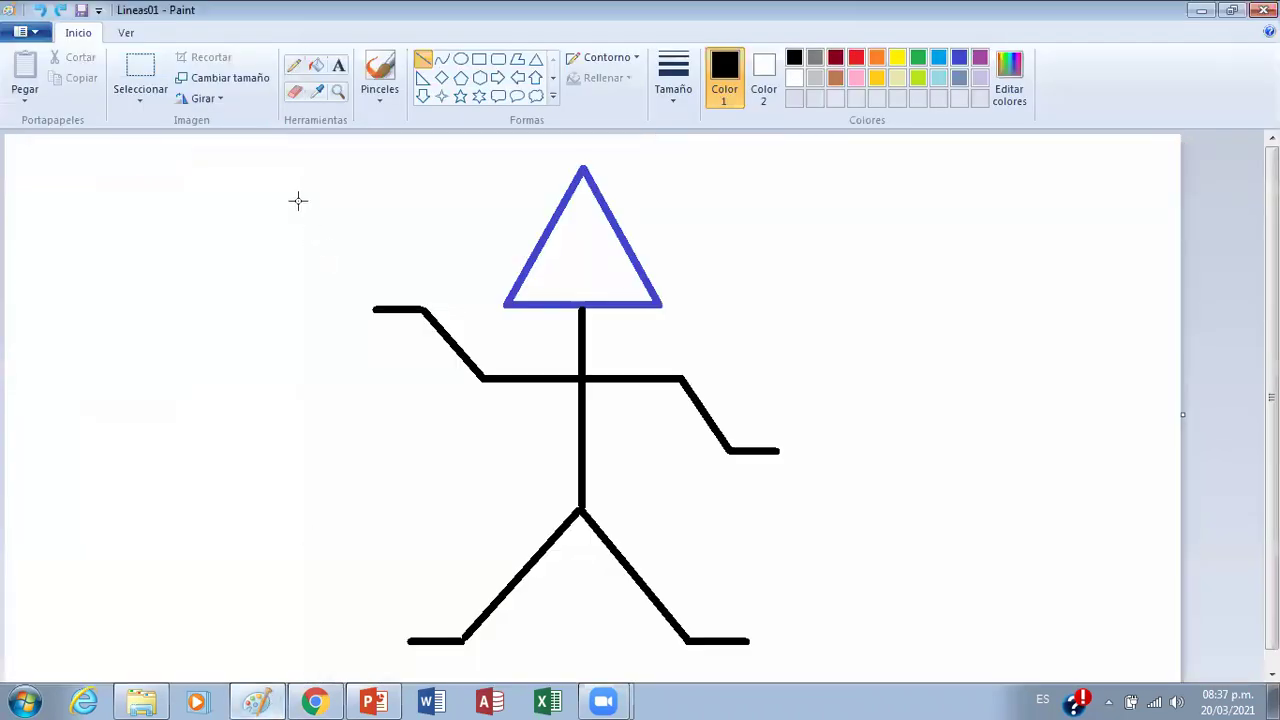